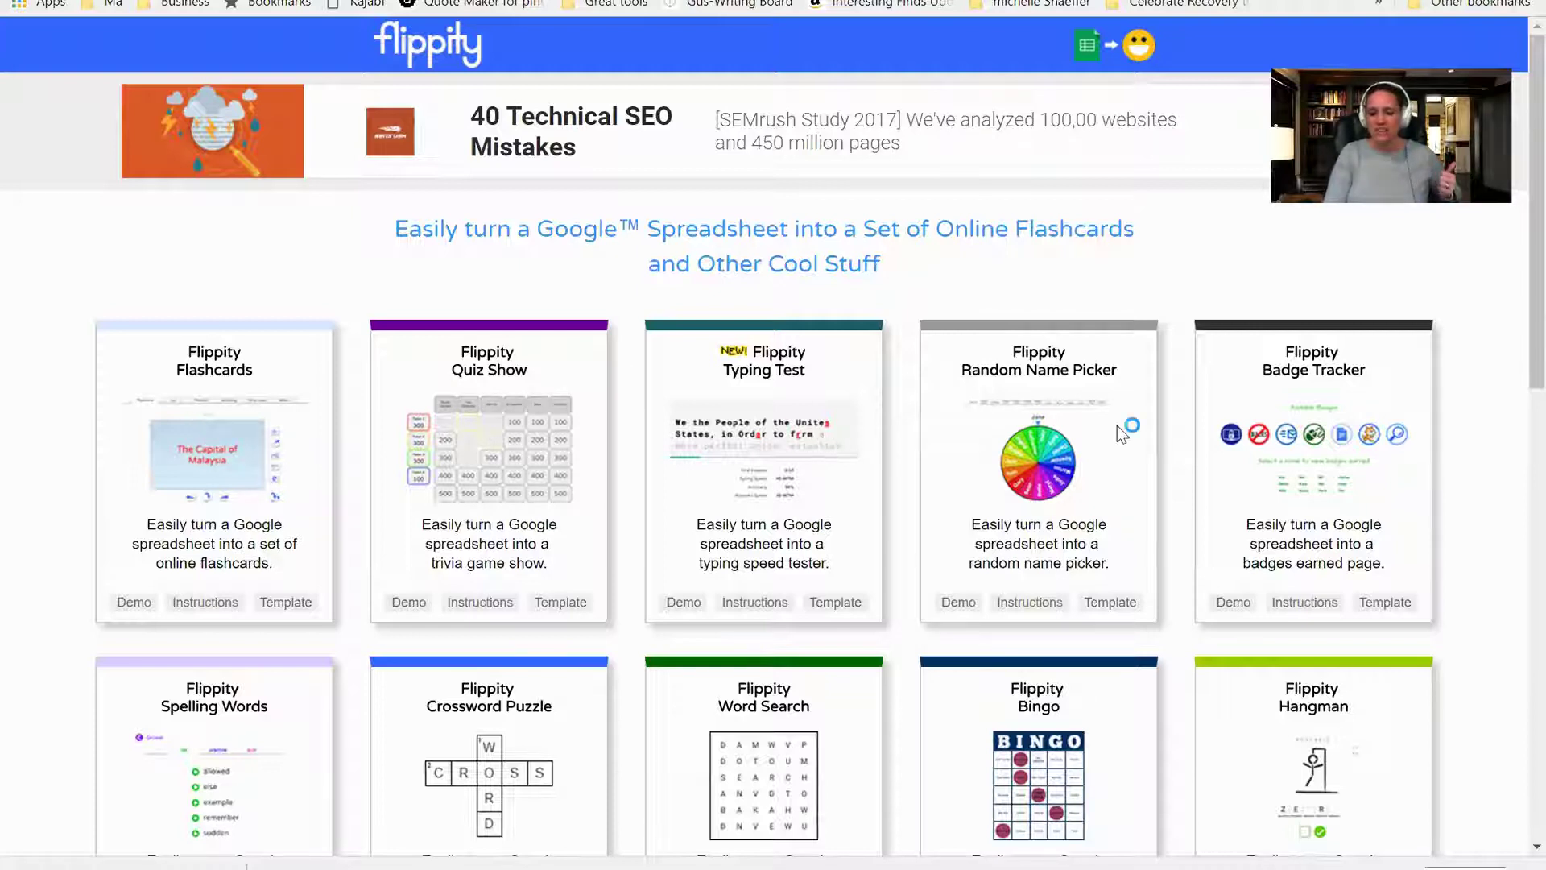
# - Scroll the Flippity template gallery down to the Memory Game card
pyautogui.scroll(-2, 1118, 425)
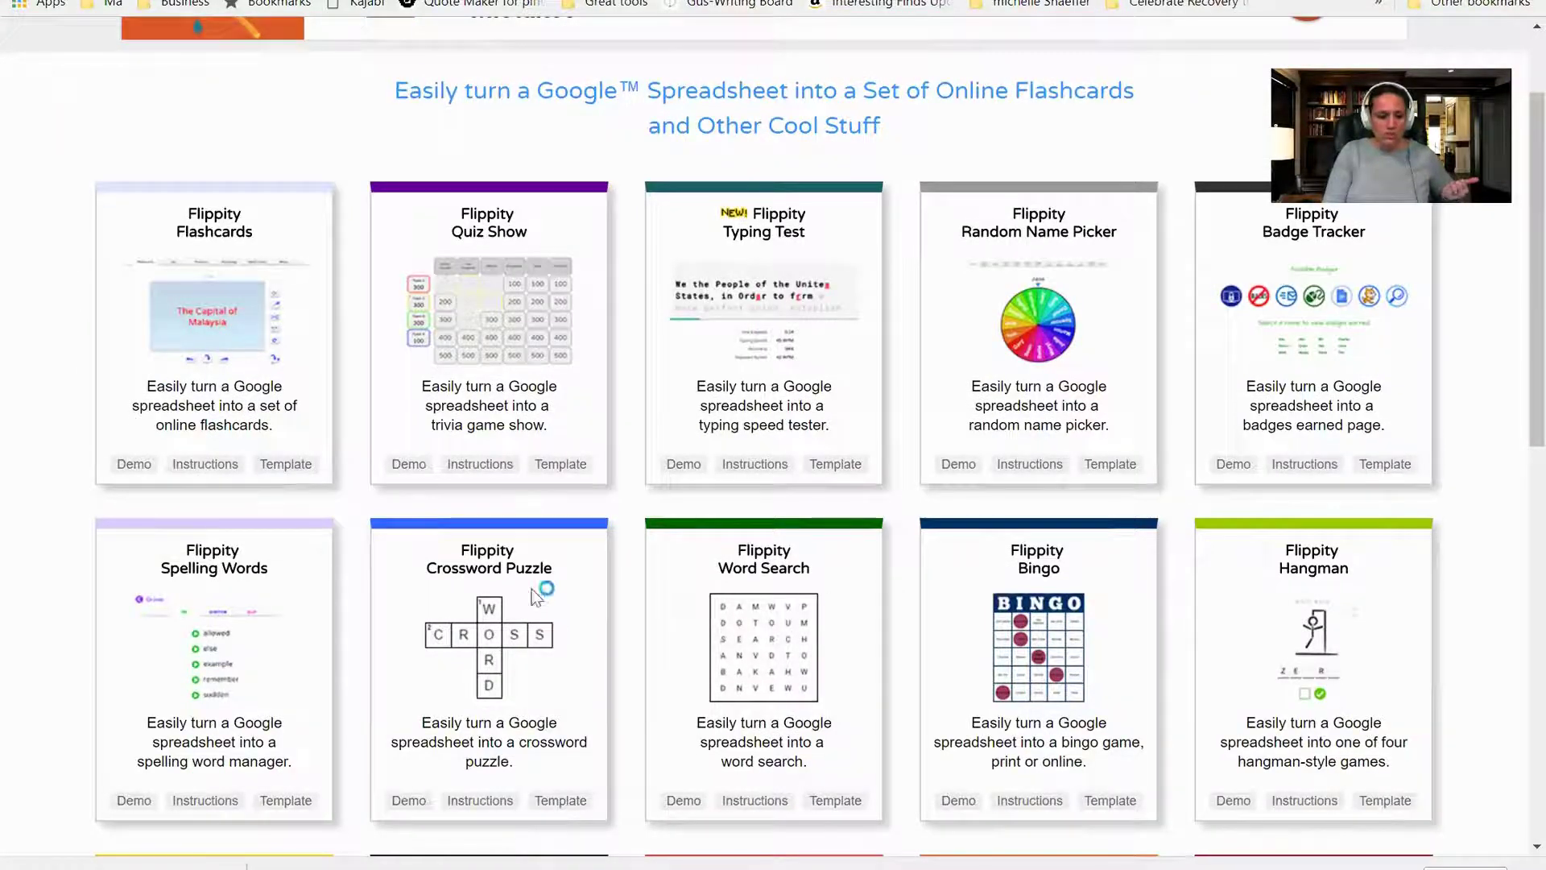
pyautogui.scroll(-3, 529, 614)
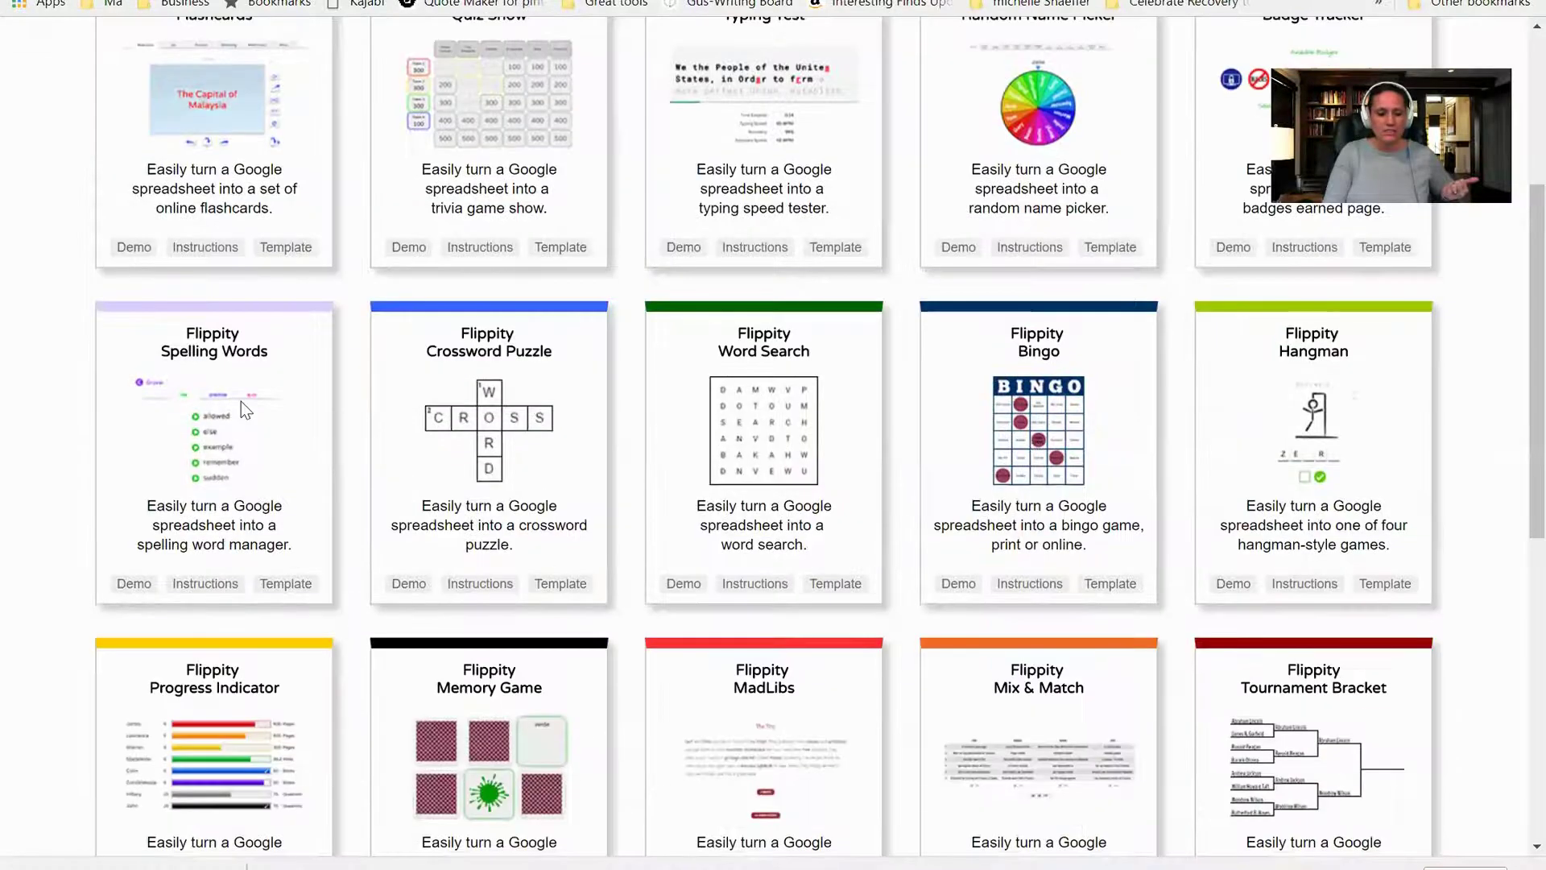
pyautogui.scroll(-3, 628, 483)
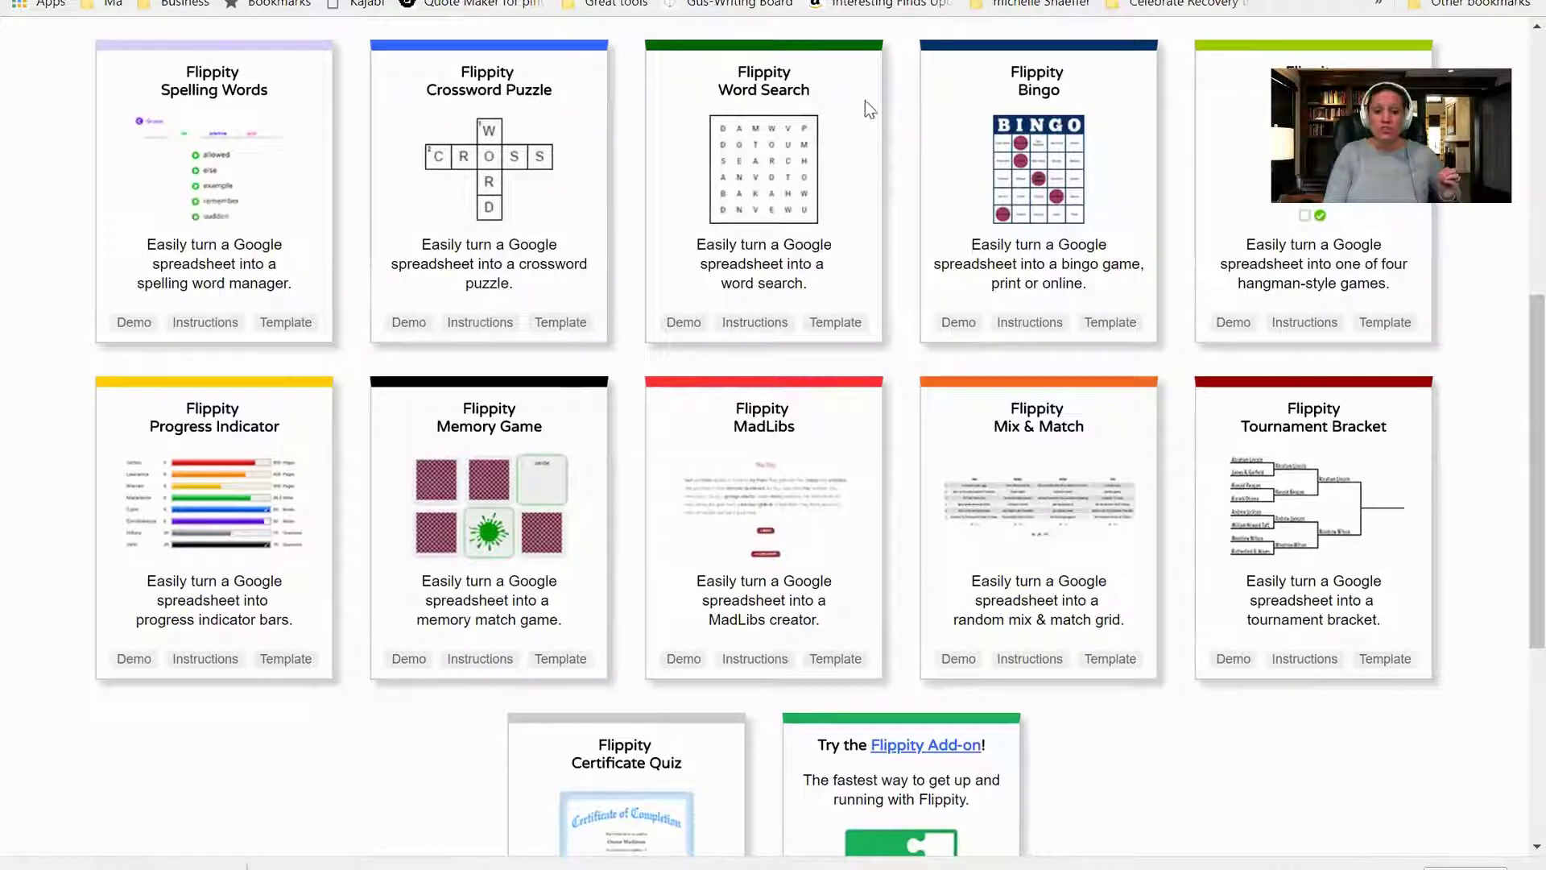
# - From the copied Bingo template spreadsheet, create a new blank spreadsheet via File > New
pyautogui.hotkey('ctrl', 'Tab')
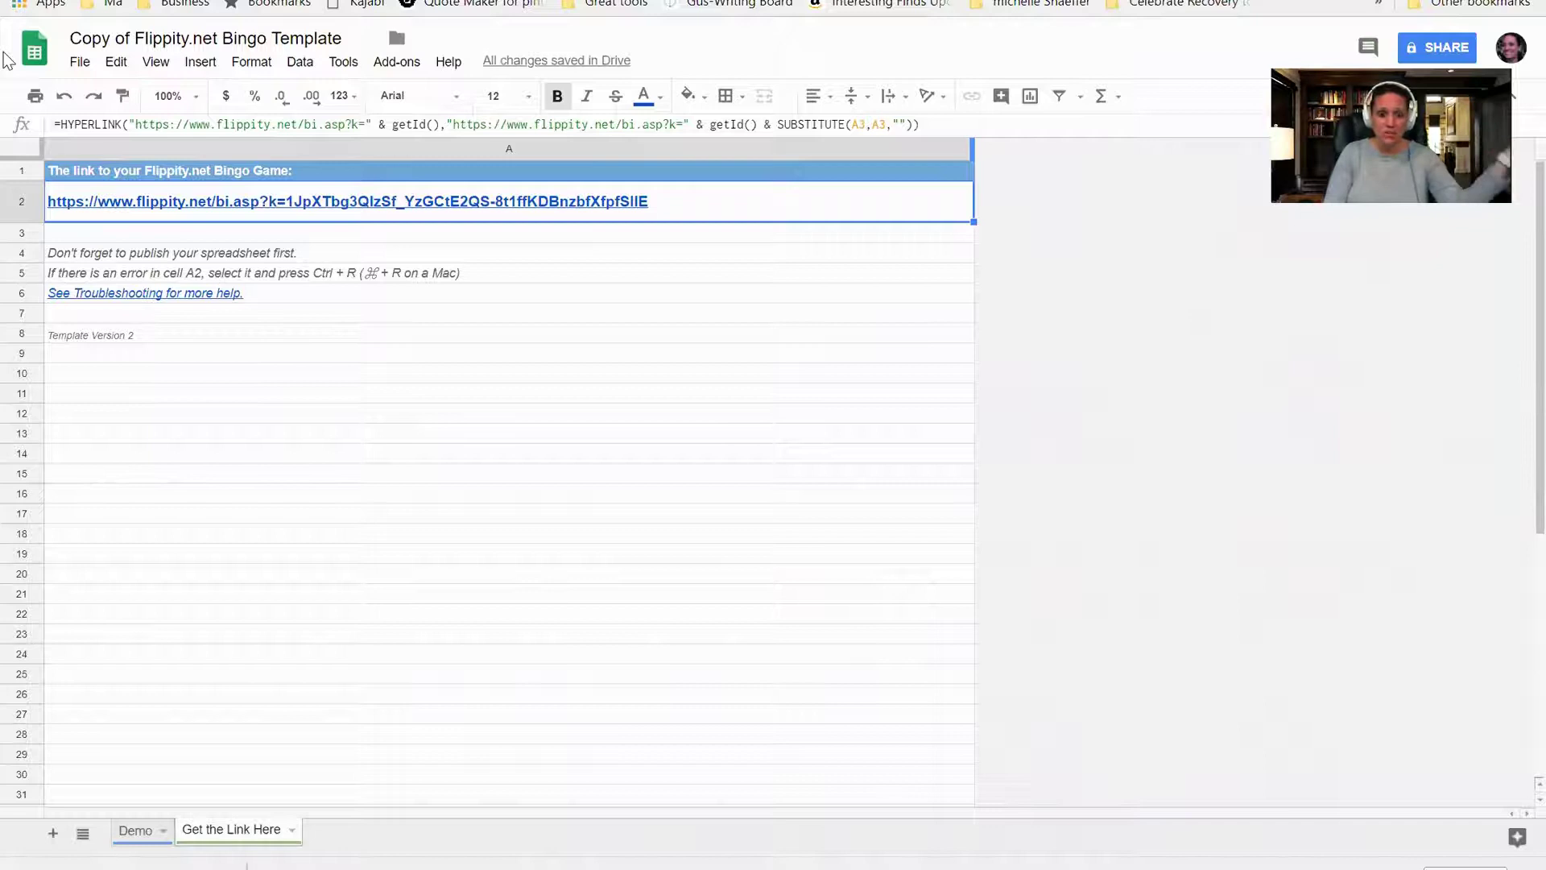
pyautogui.click(81, 66)
pyautogui.moveTo(105, 138)
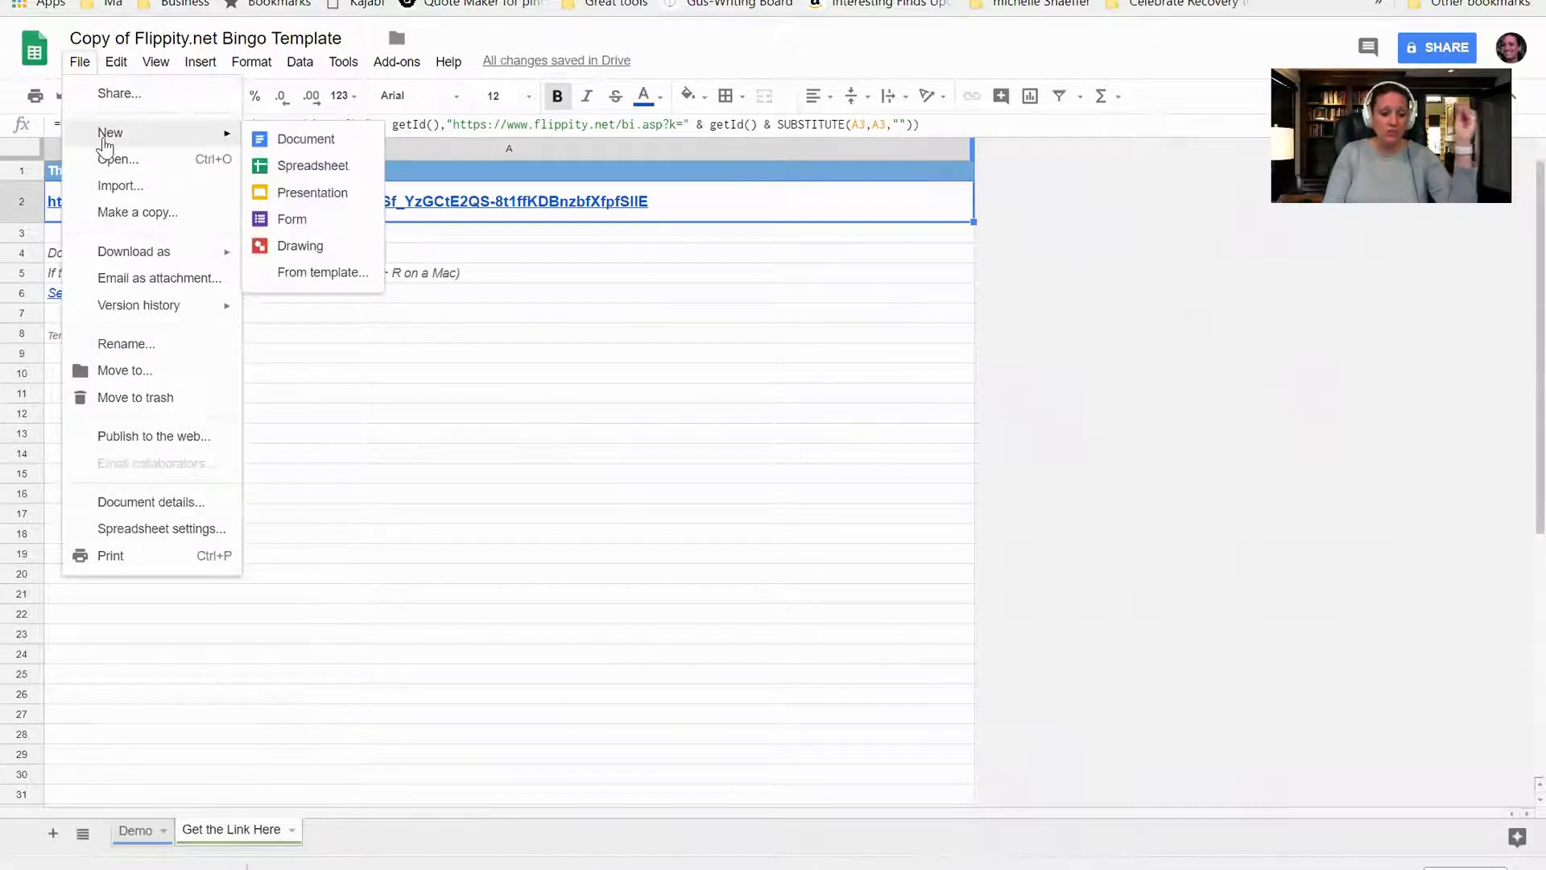
pyautogui.click(284, 166)
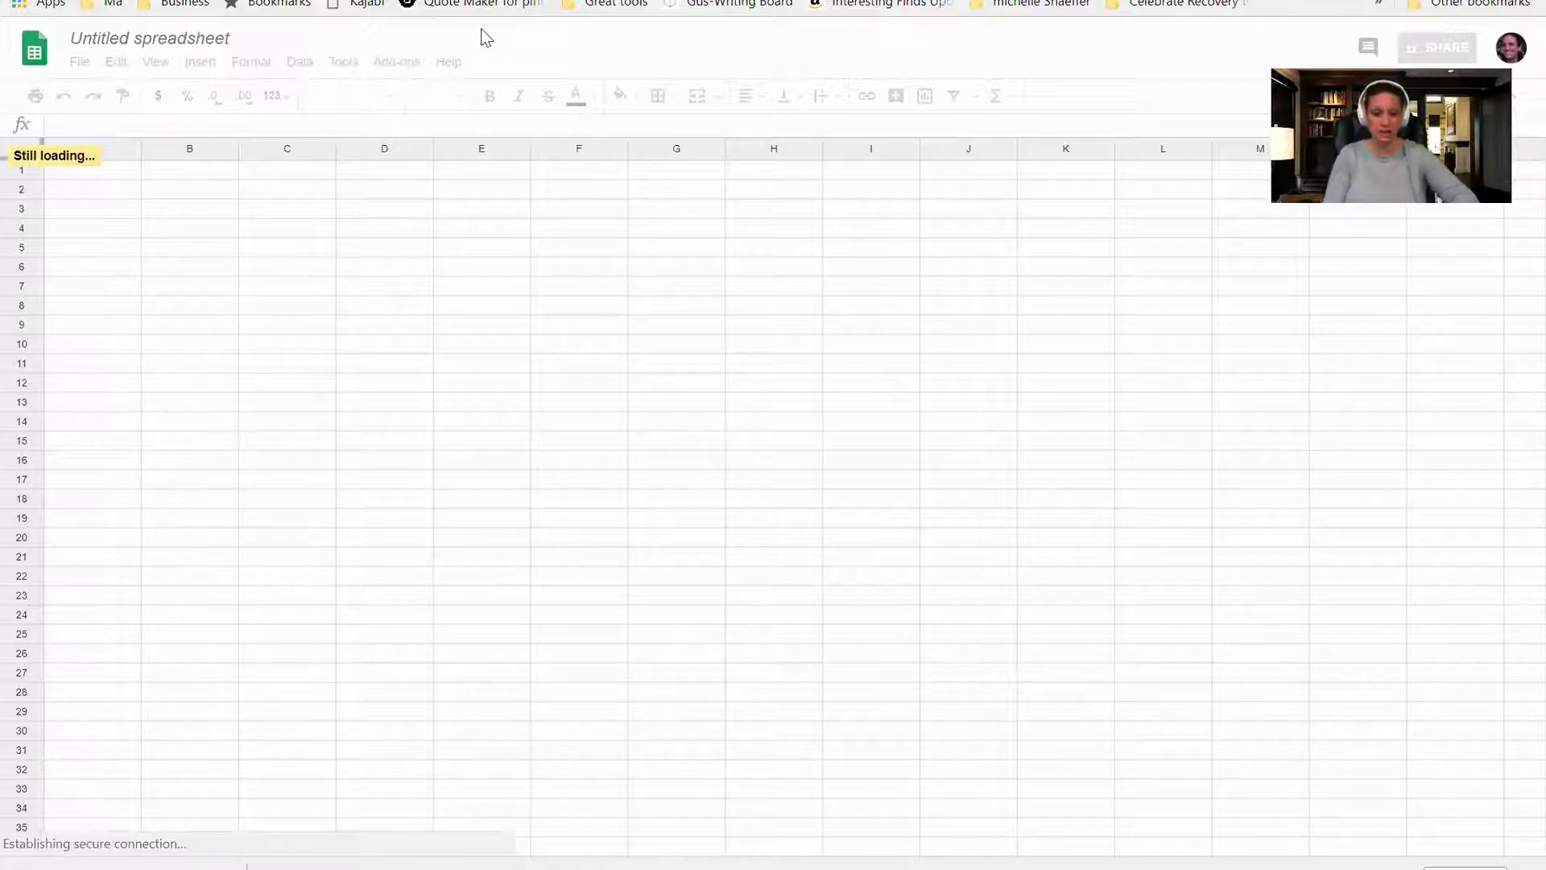
# - Open Flippity's Pick A Template dialog from the Add-ons menu once Flippity appears there
pyautogui.click(394, 64)
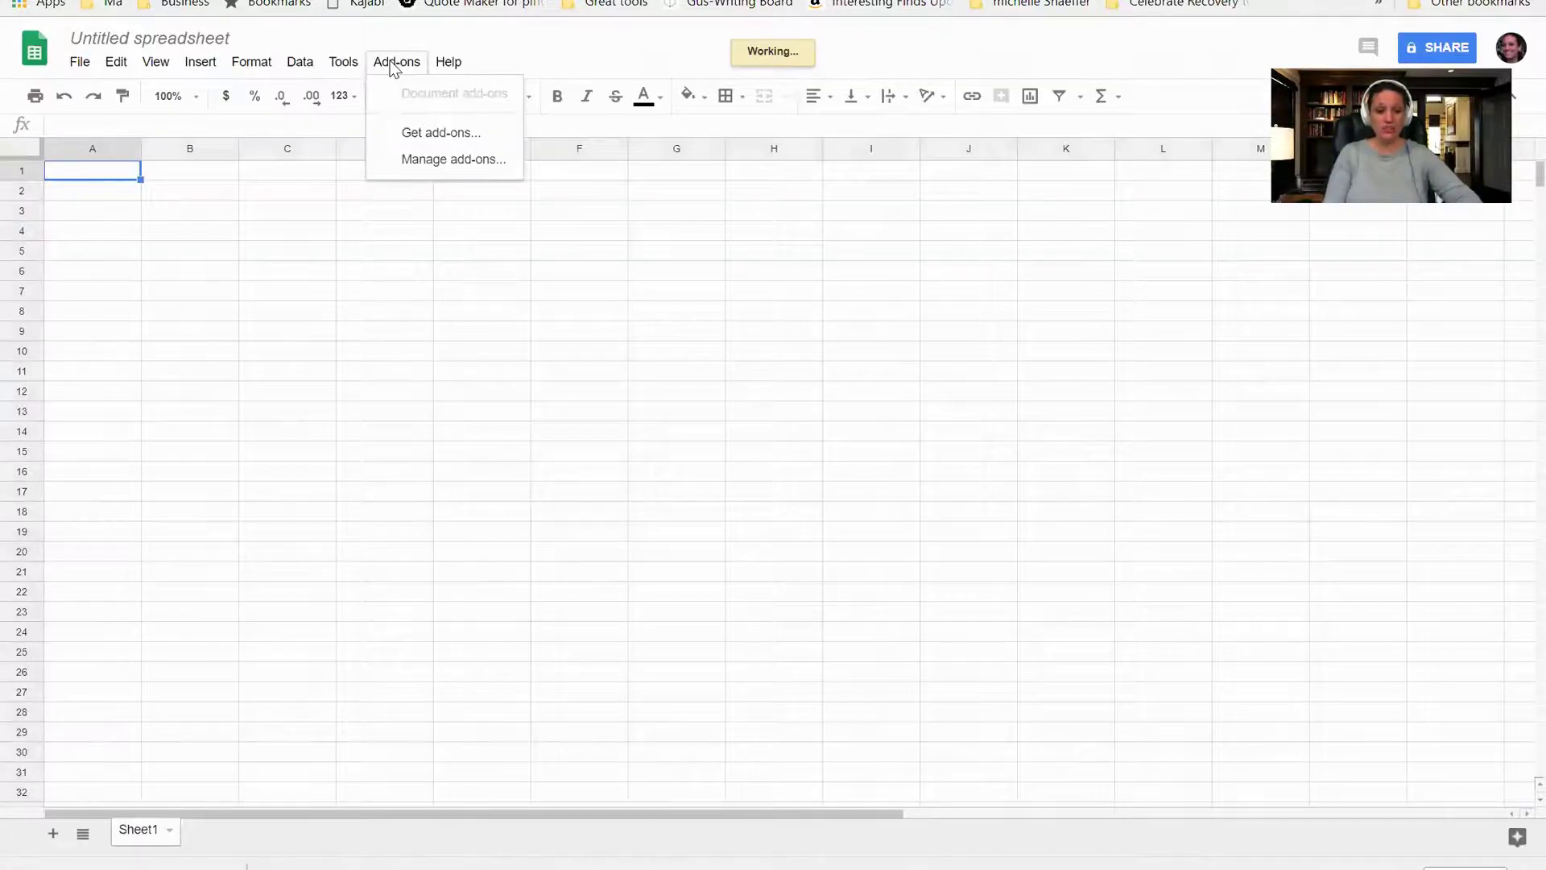
pyautogui.click(454, 135)
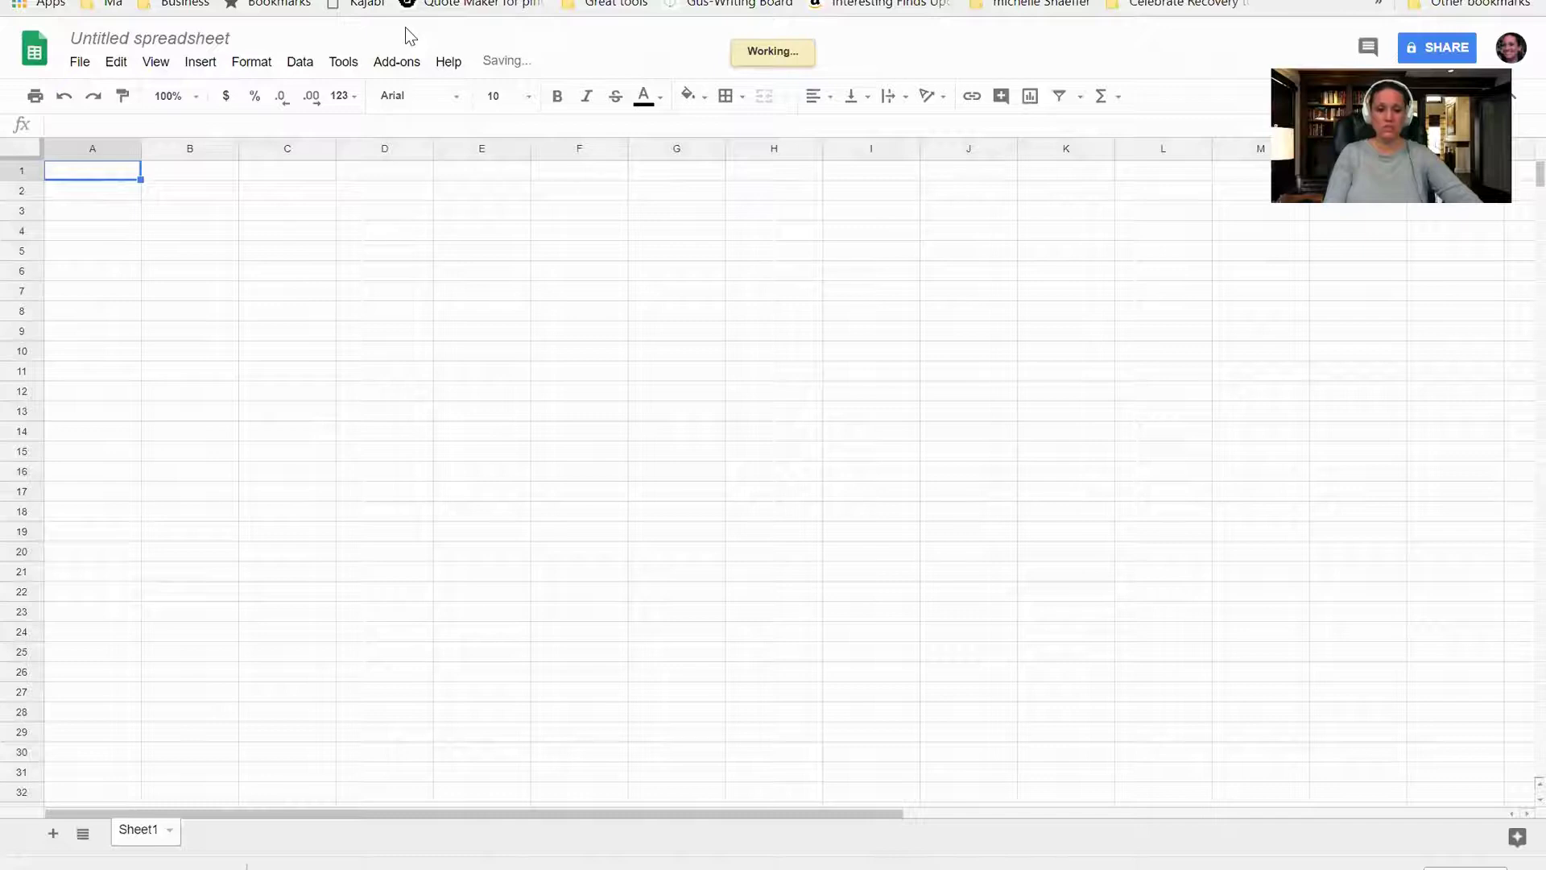
pyautogui.click(402, 62)
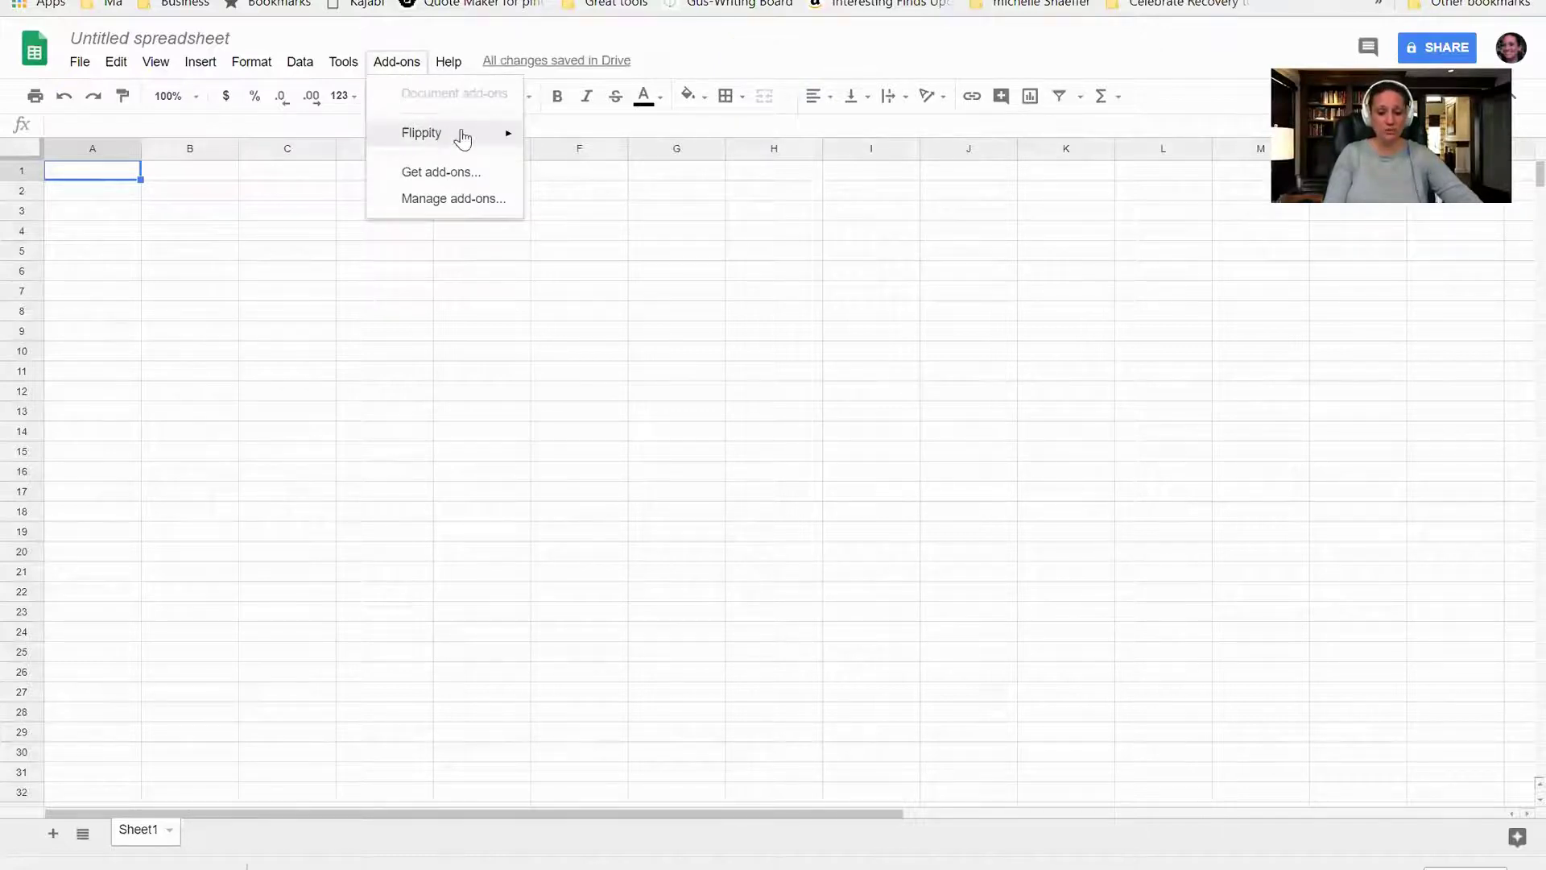
pyautogui.moveTo(463, 133)
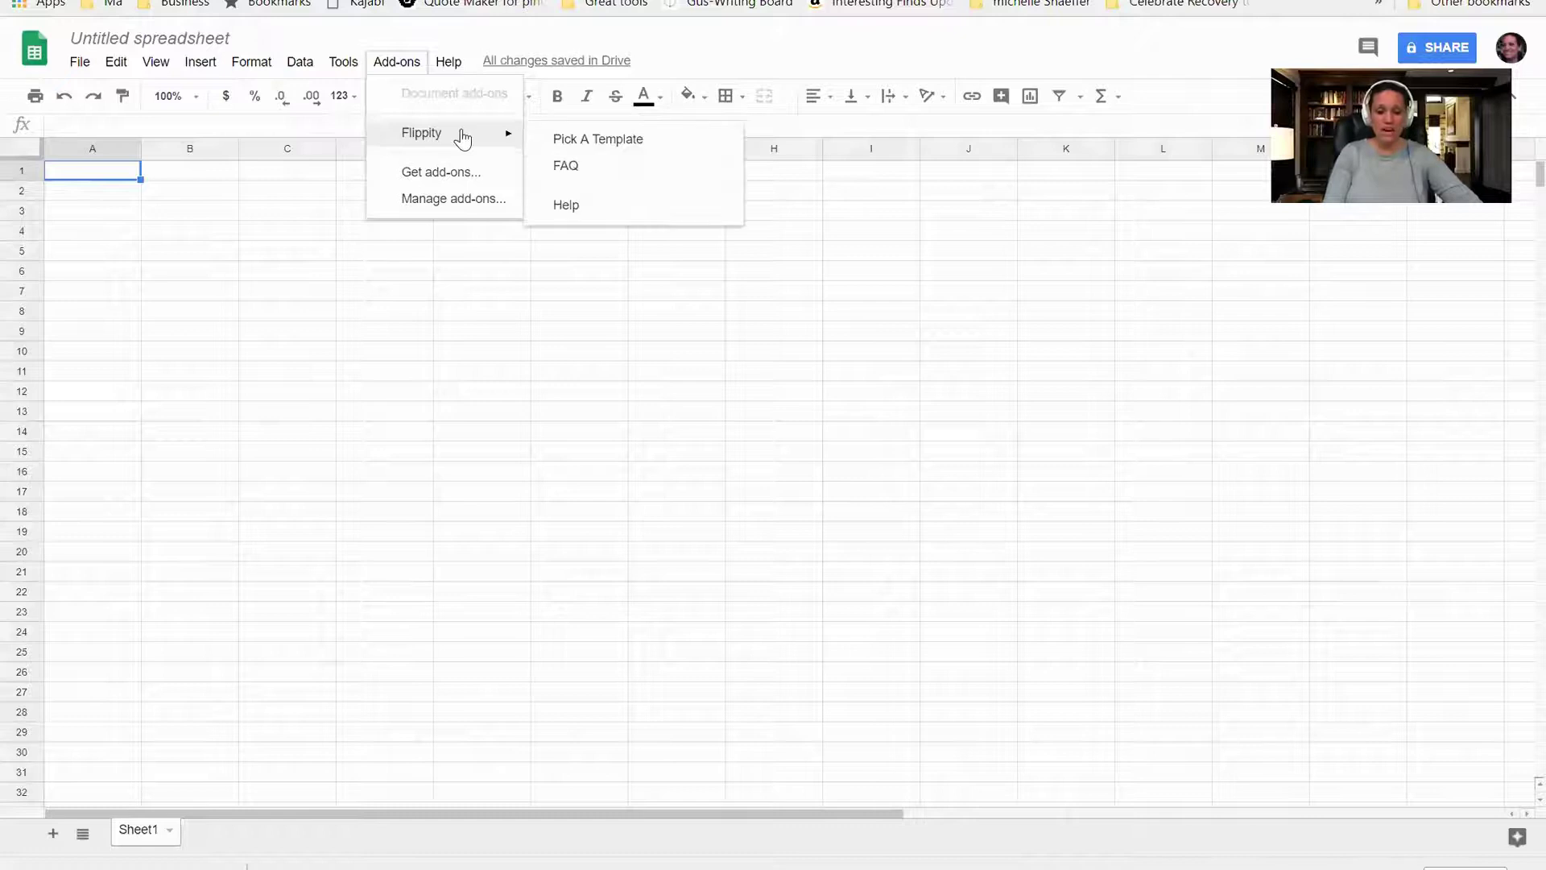
pyautogui.click(602, 137)
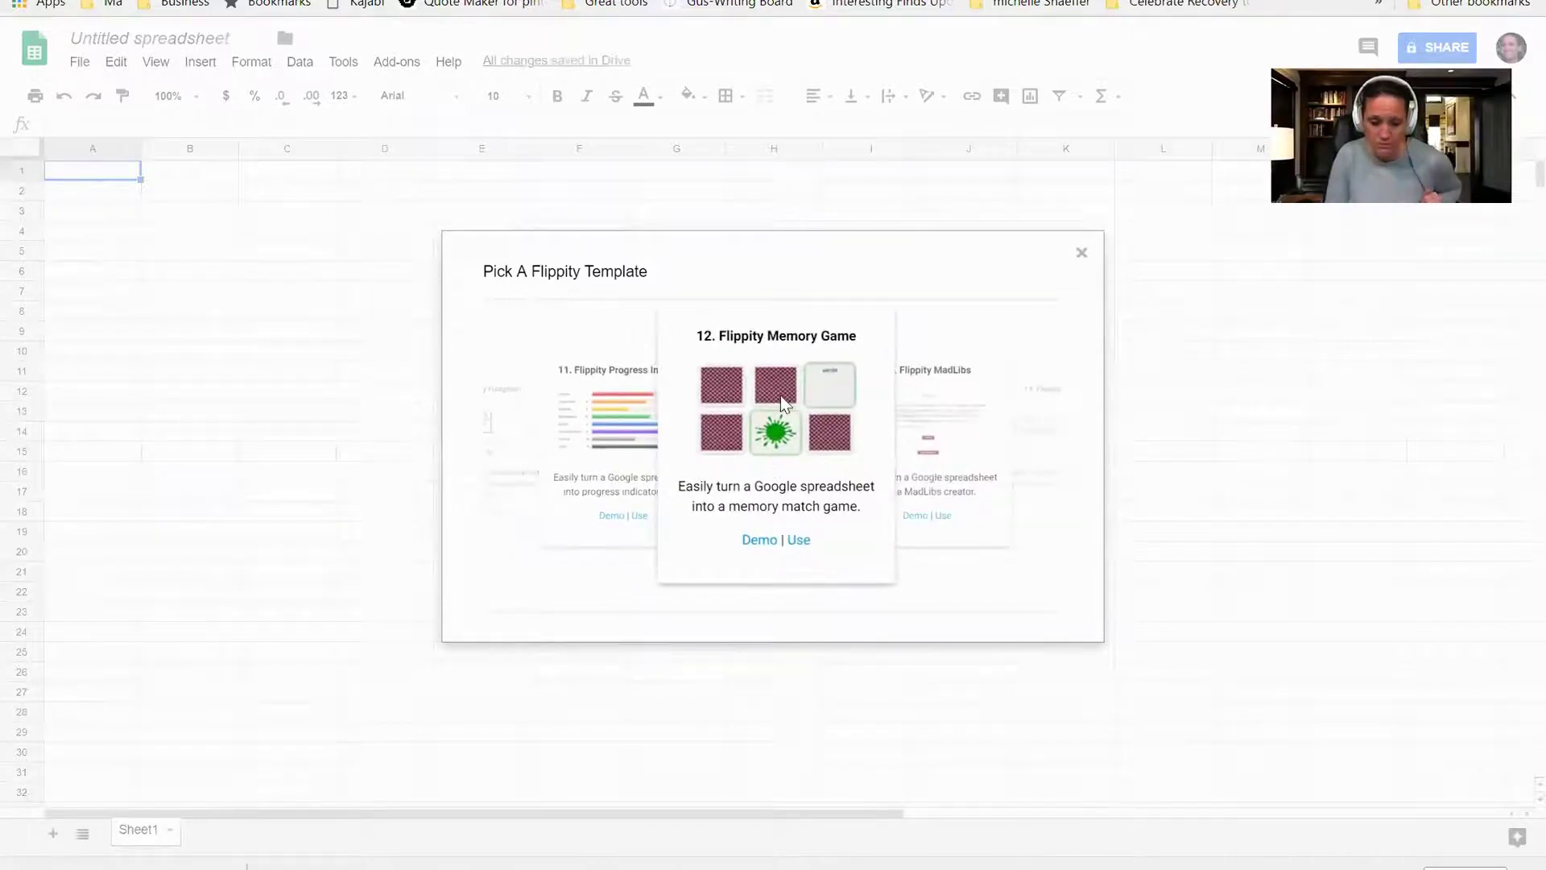
# - Build the sheet from the 12. Flippity Memory Game template
pyautogui.click(799, 539)
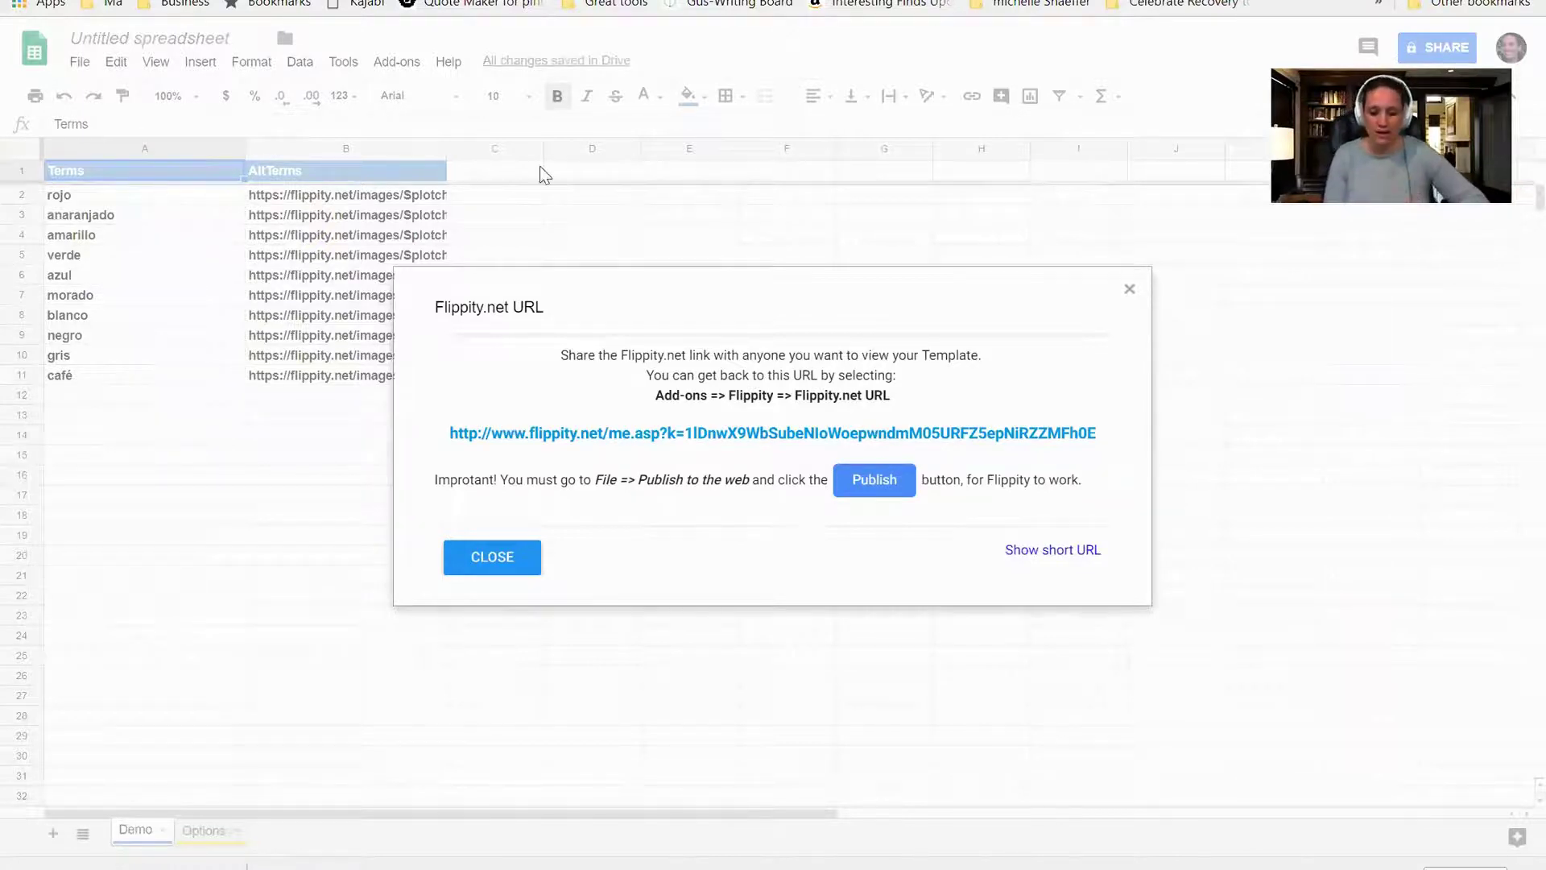
# - Dismiss the Flippity link notice and clear the sample words in A2:A11
pyautogui.click(1130, 289)
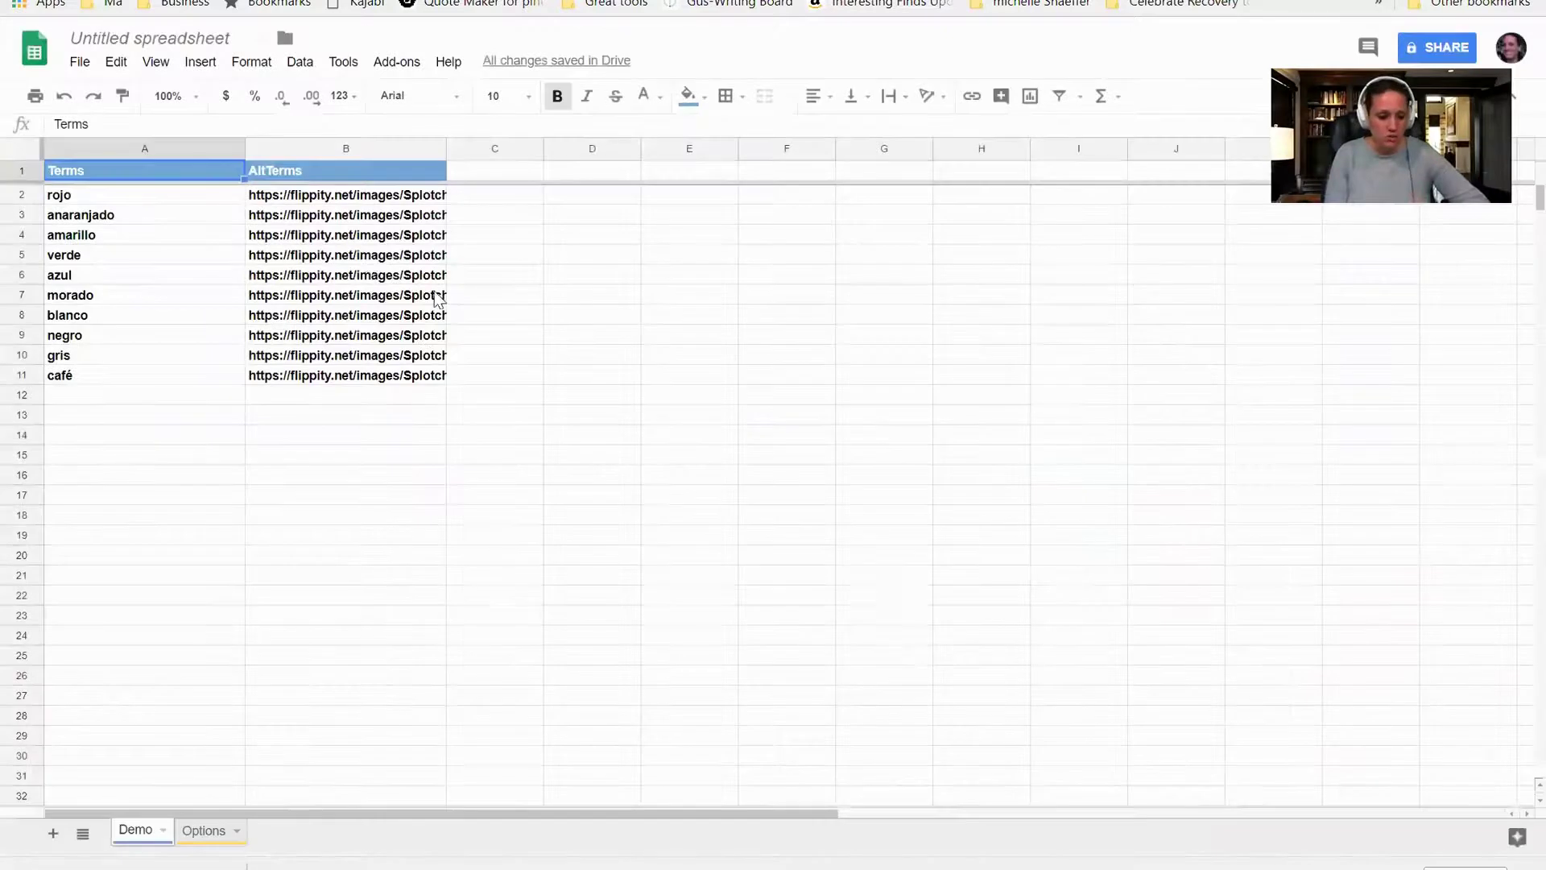
pyautogui.moveTo(79, 195); pyautogui.dragTo(109, 374)
pyautogui.press('Delete')
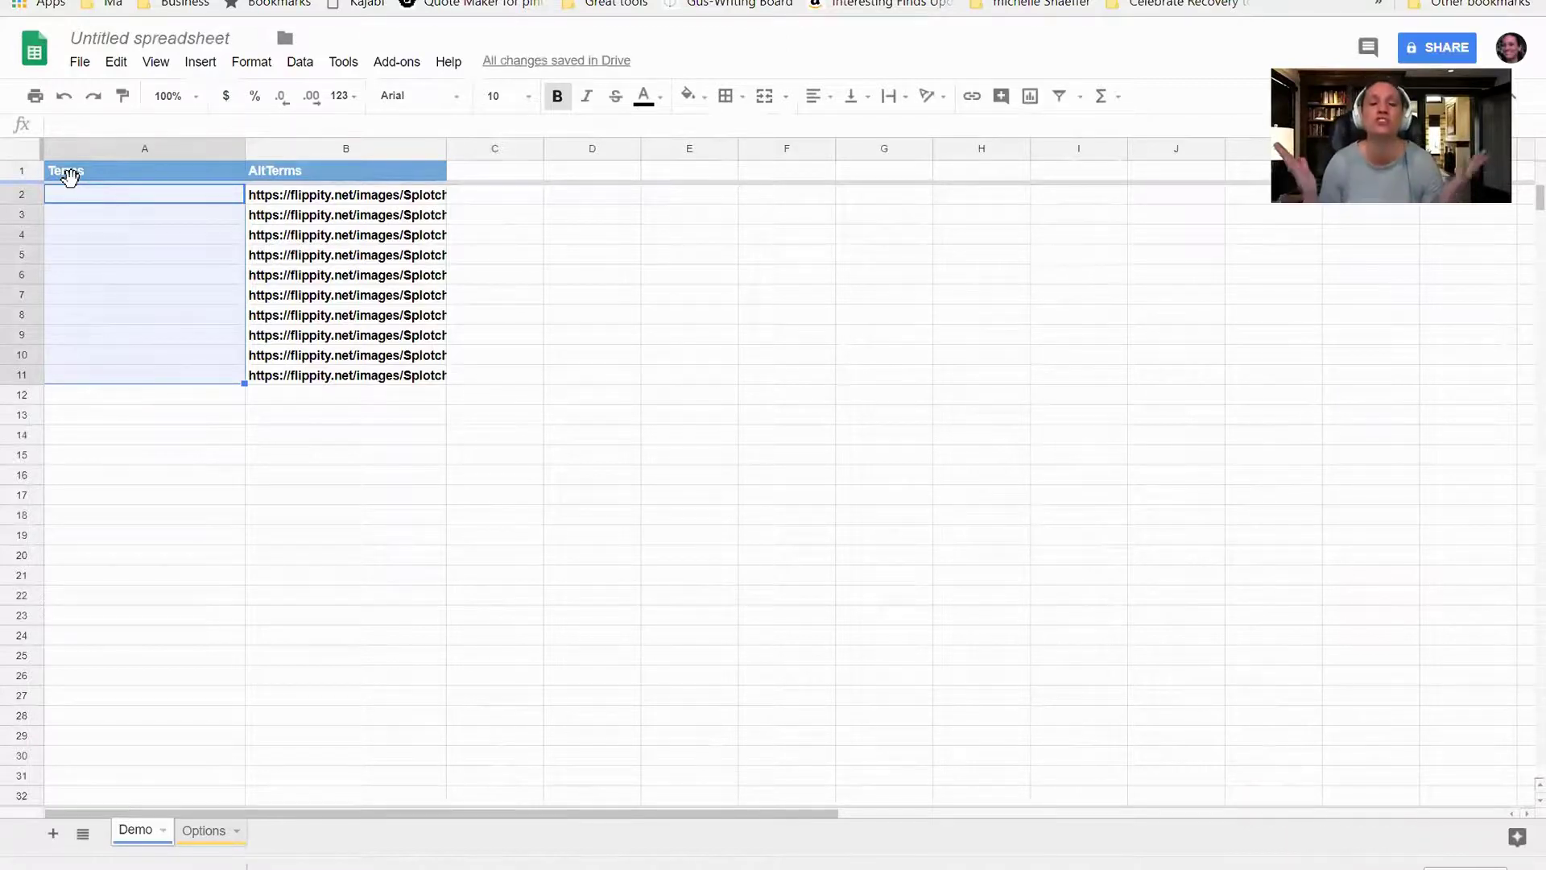
# - Enter though, thought, through, ought, sought and rough in A2:A7
pyautogui.write('though')
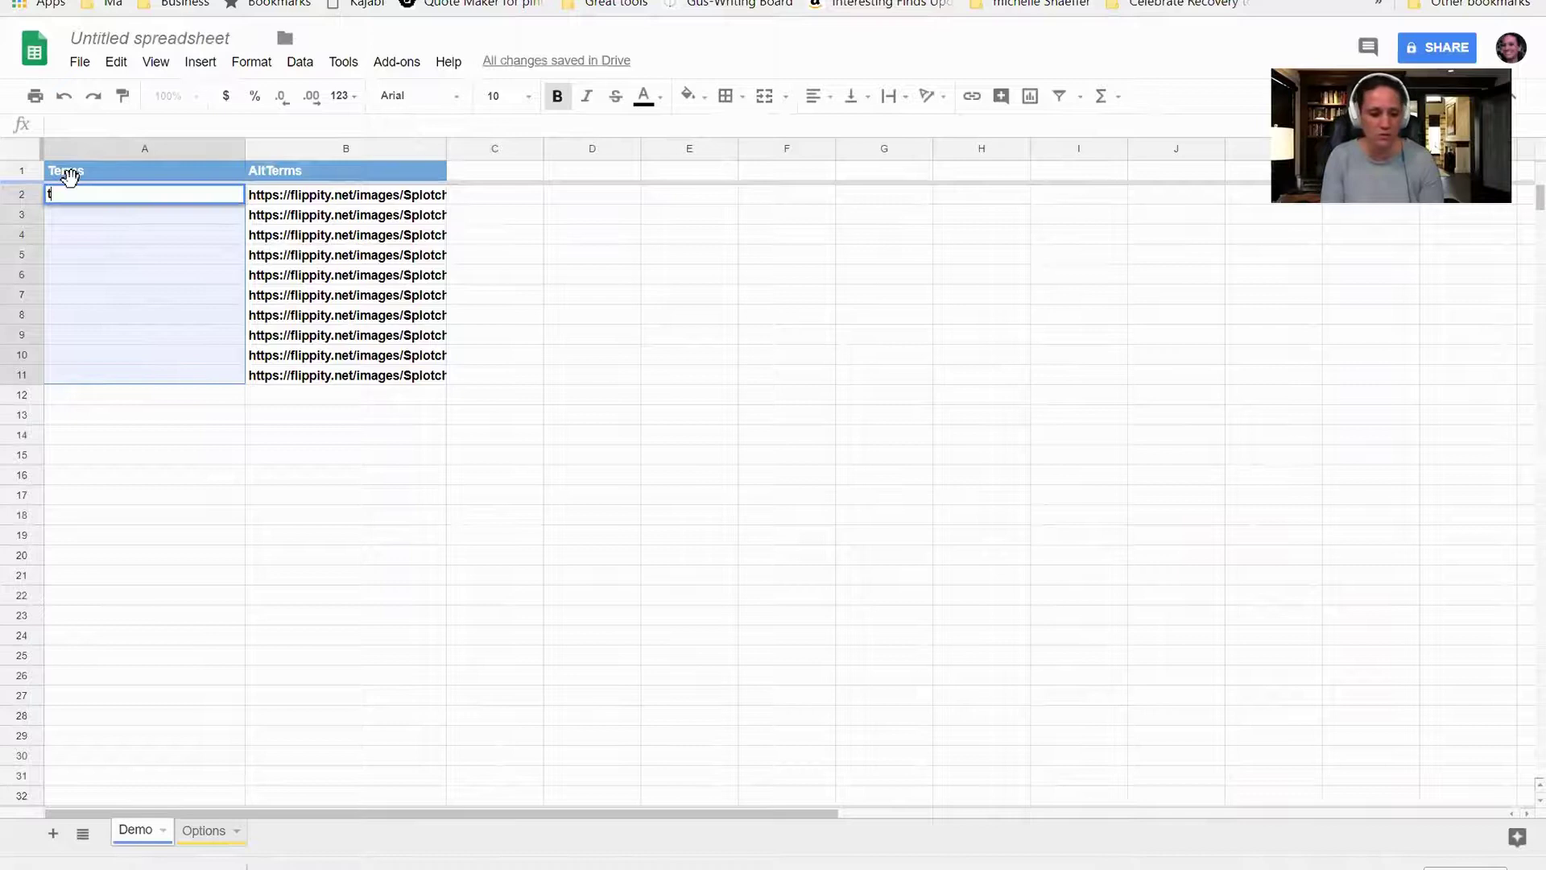
pyautogui.click(66, 219)
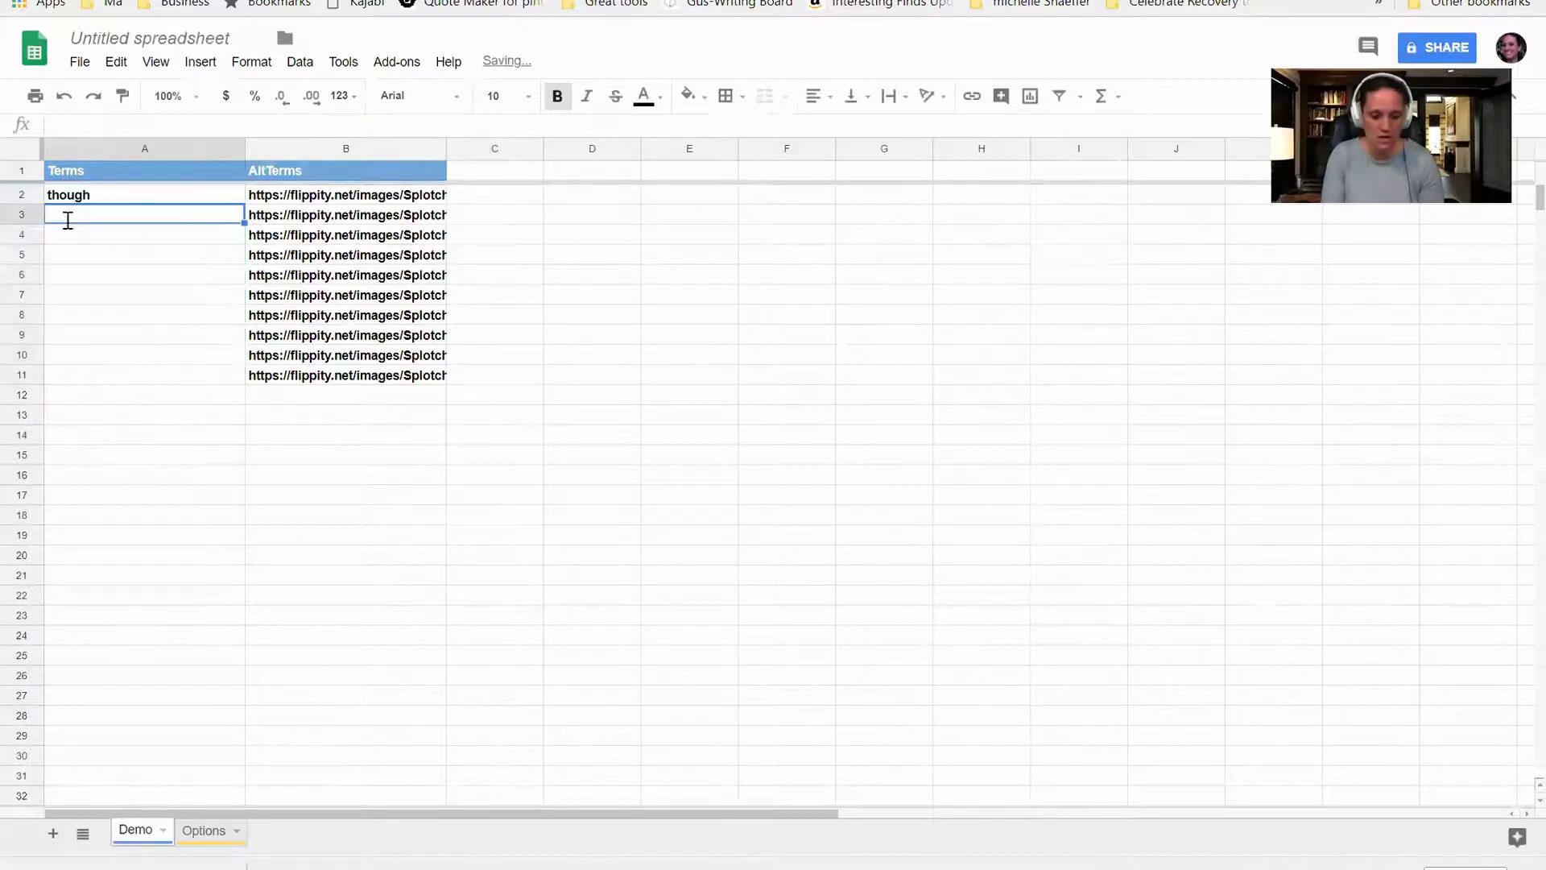
pyautogui.write('thought')
pyautogui.click(60, 239)
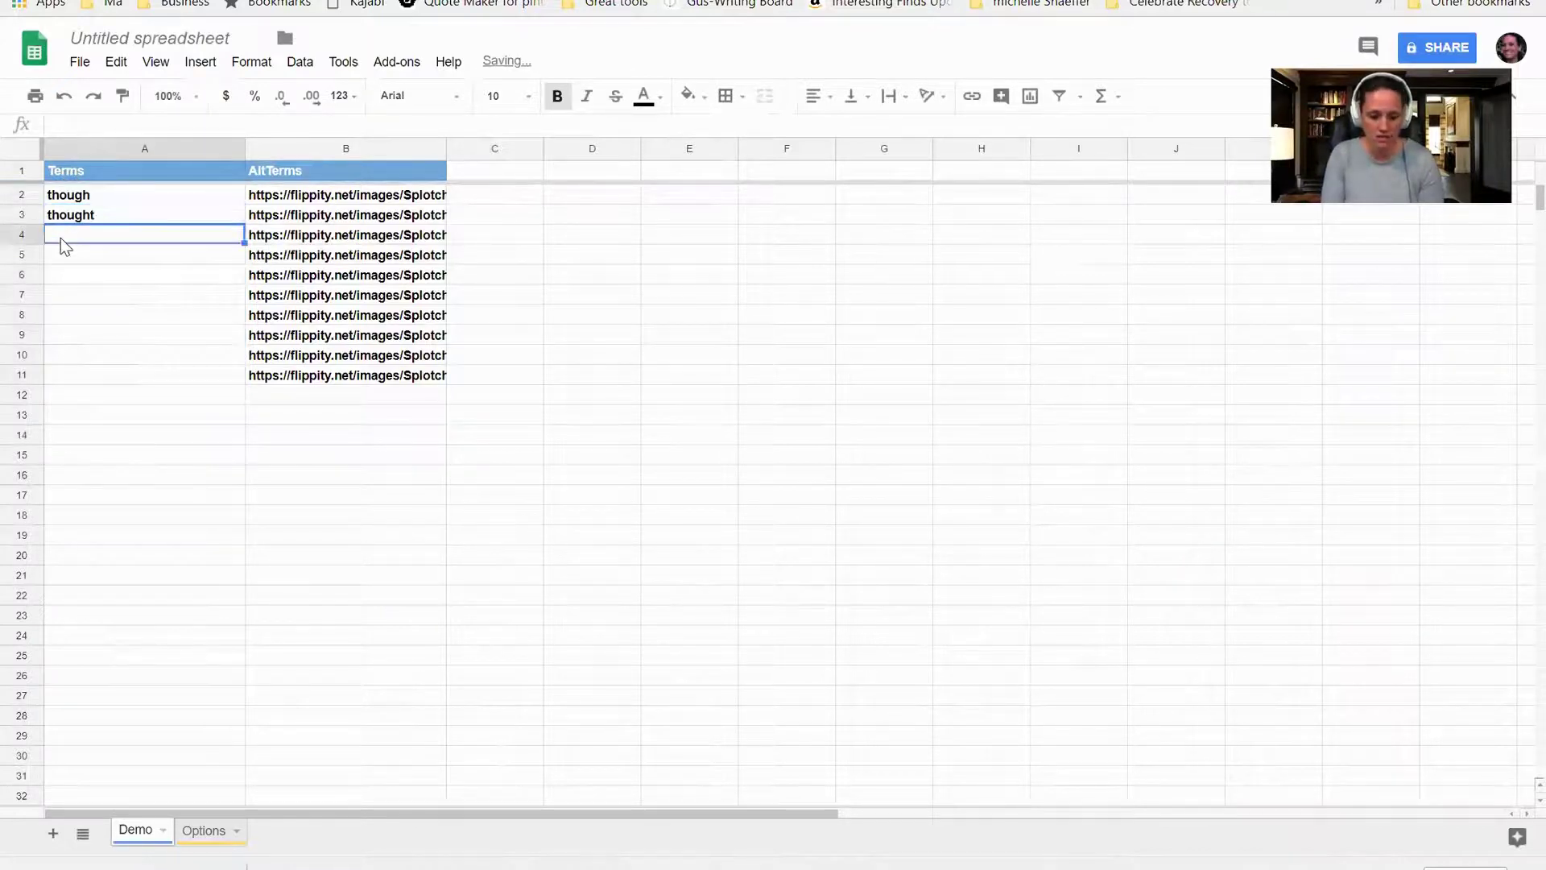
pyautogui.write('through')
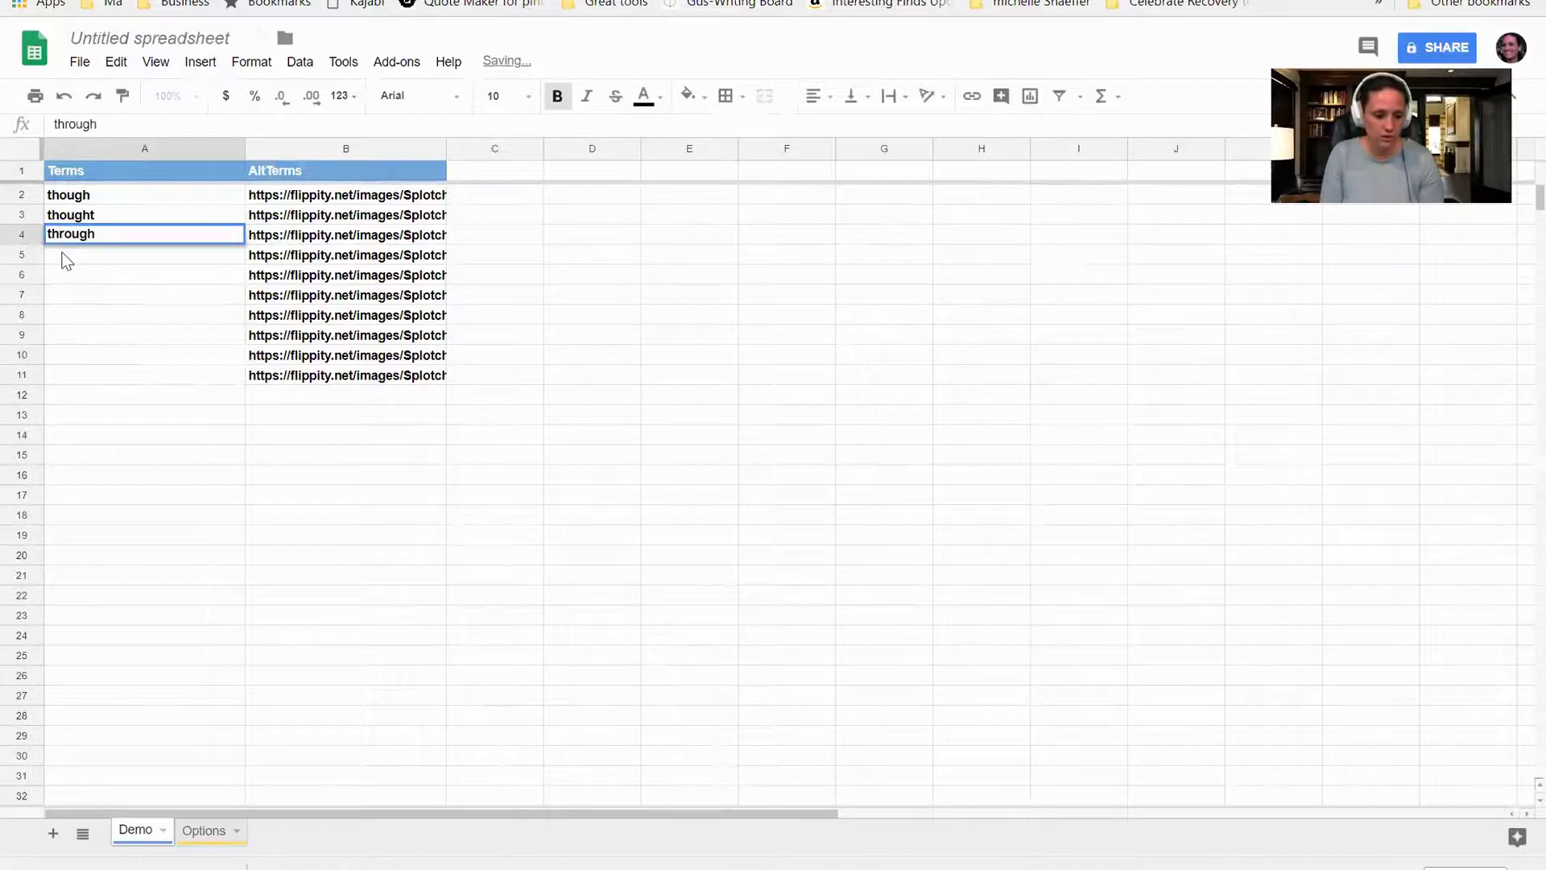
pyautogui.click(63, 253)
pyautogui.write('ought')
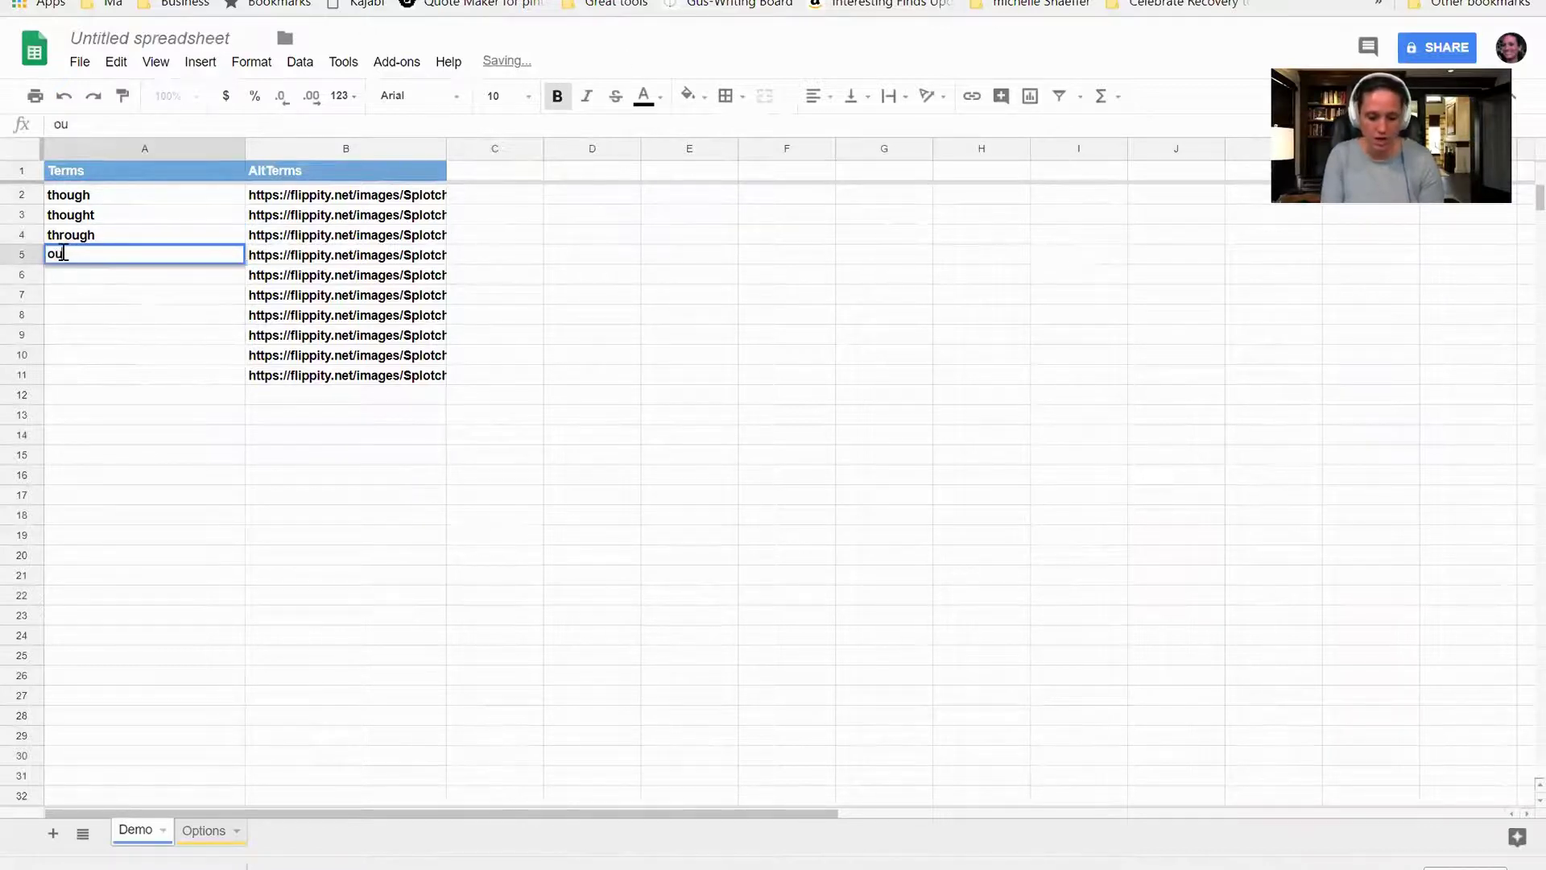
pyautogui.click(58, 274)
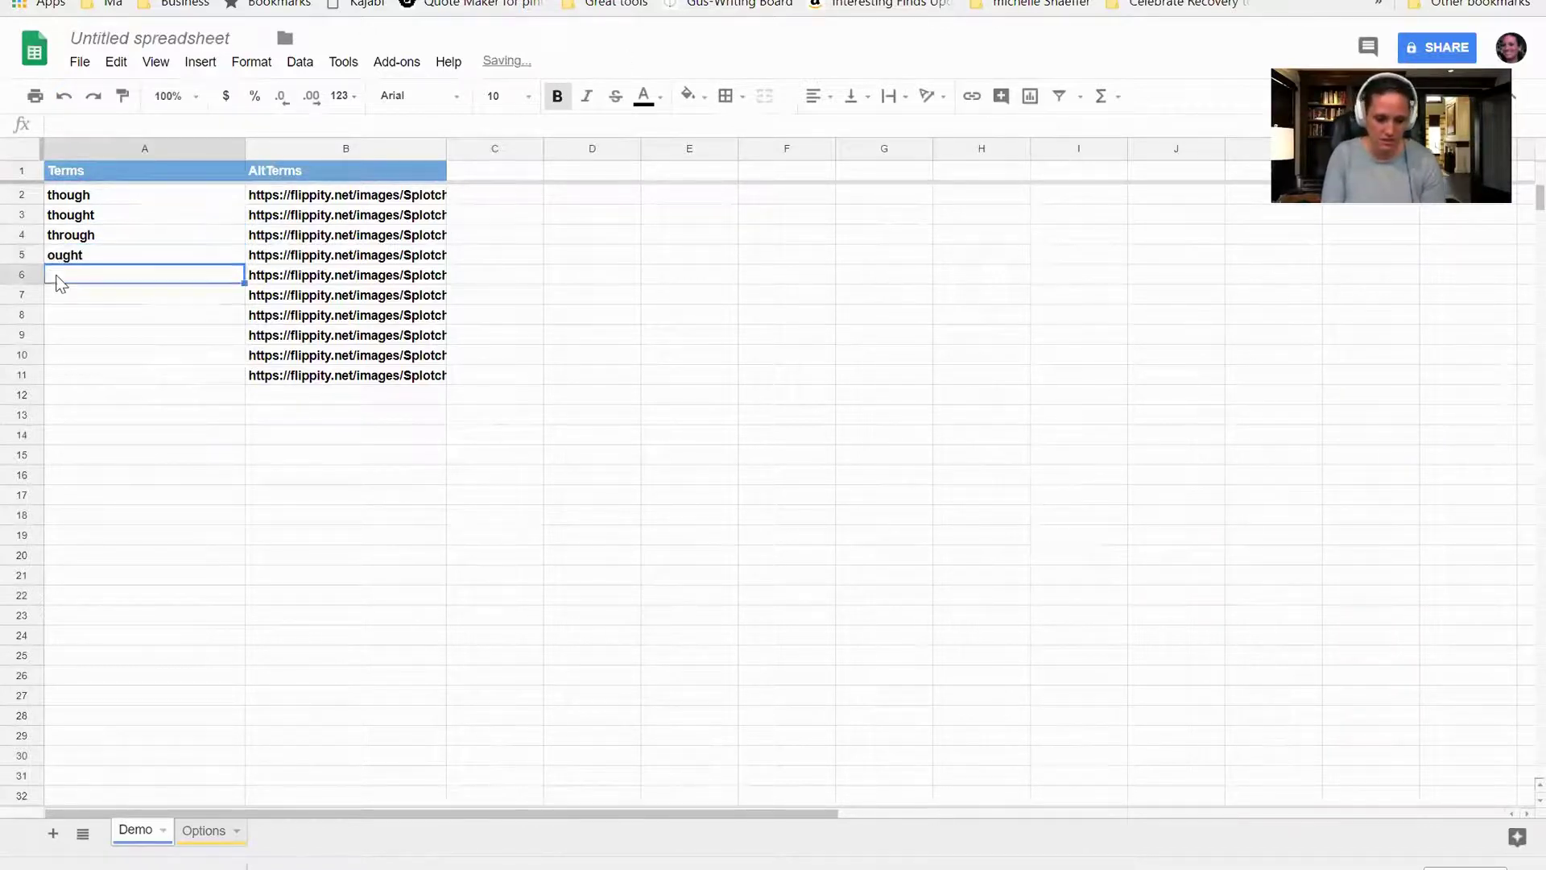
pyautogui.write('sought')
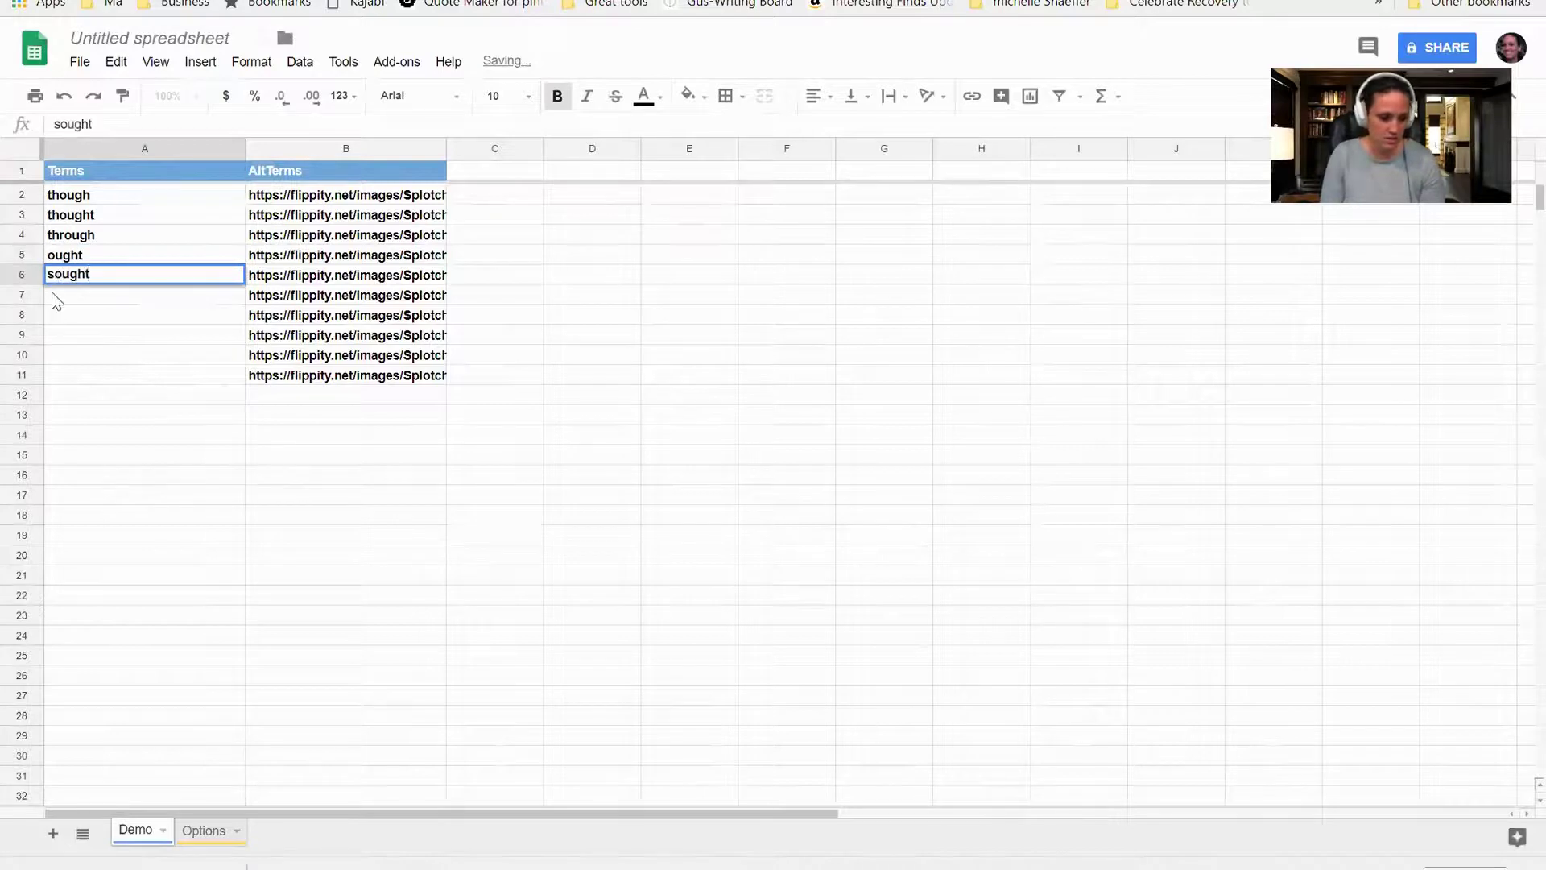
pyautogui.click(52, 295)
pyautogui.write('foug')
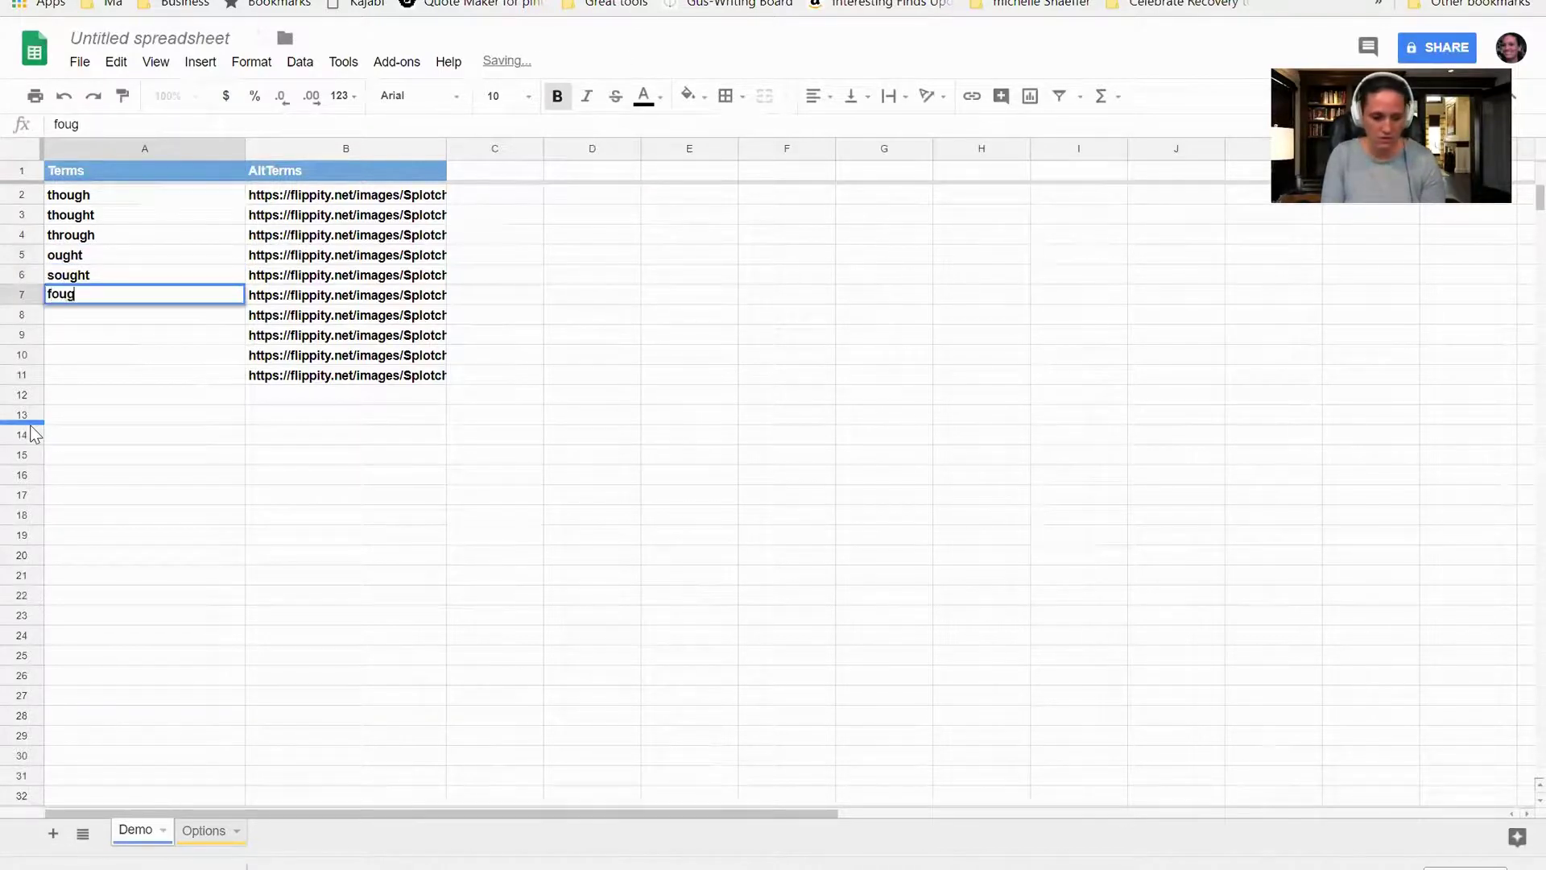
pyautogui.press('BackSpace')
pyautogui.press('BackSpace')
pyautogui.press('BackSpace')
pyautogui.press('BackSpace')
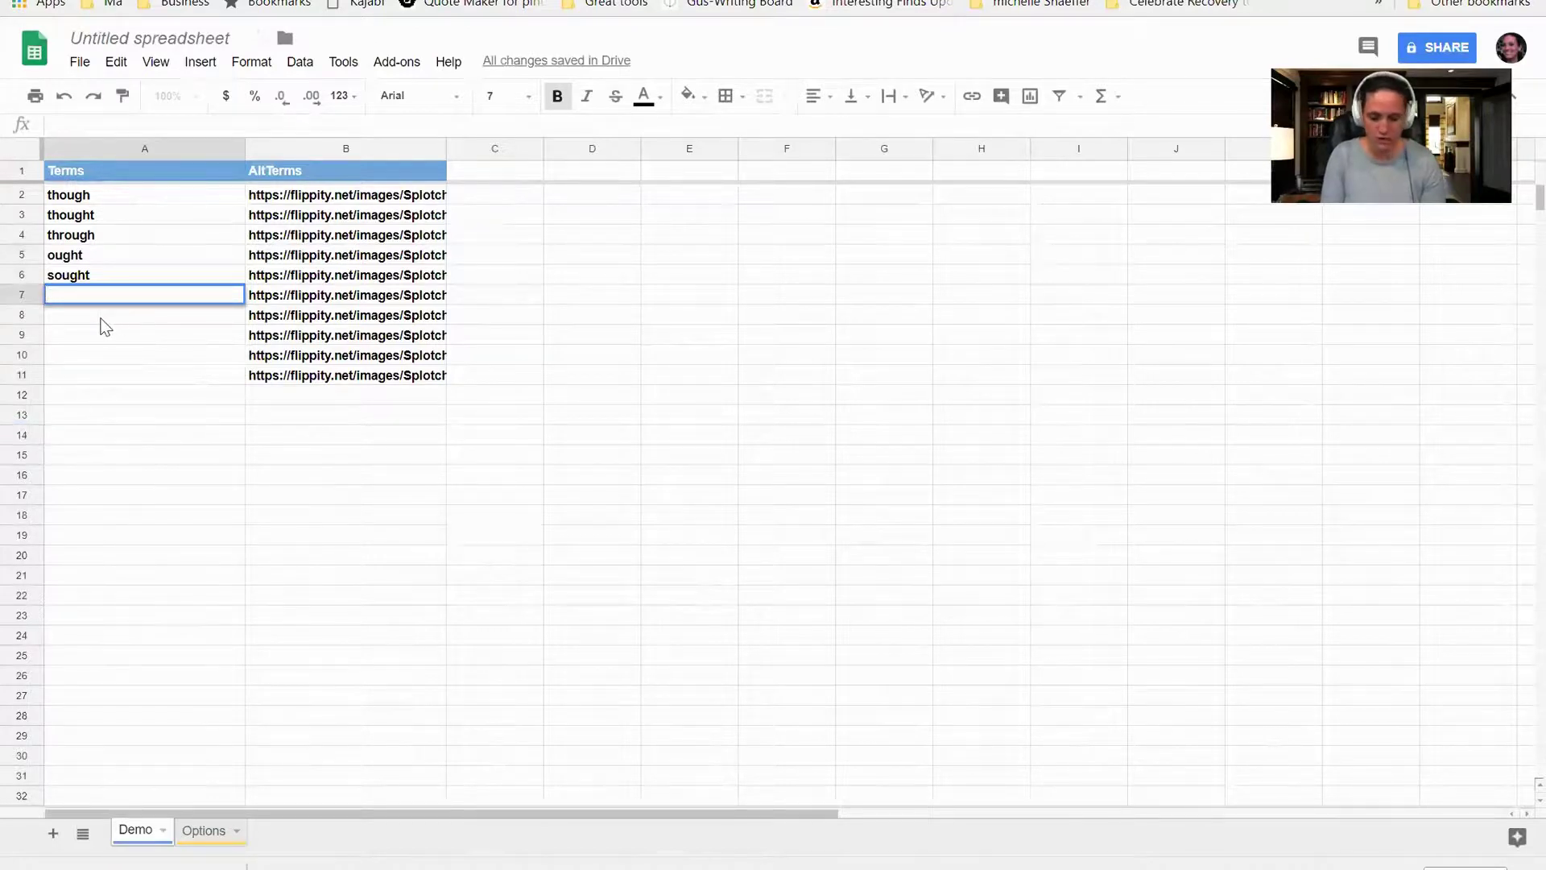
pyautogui.write('rough')
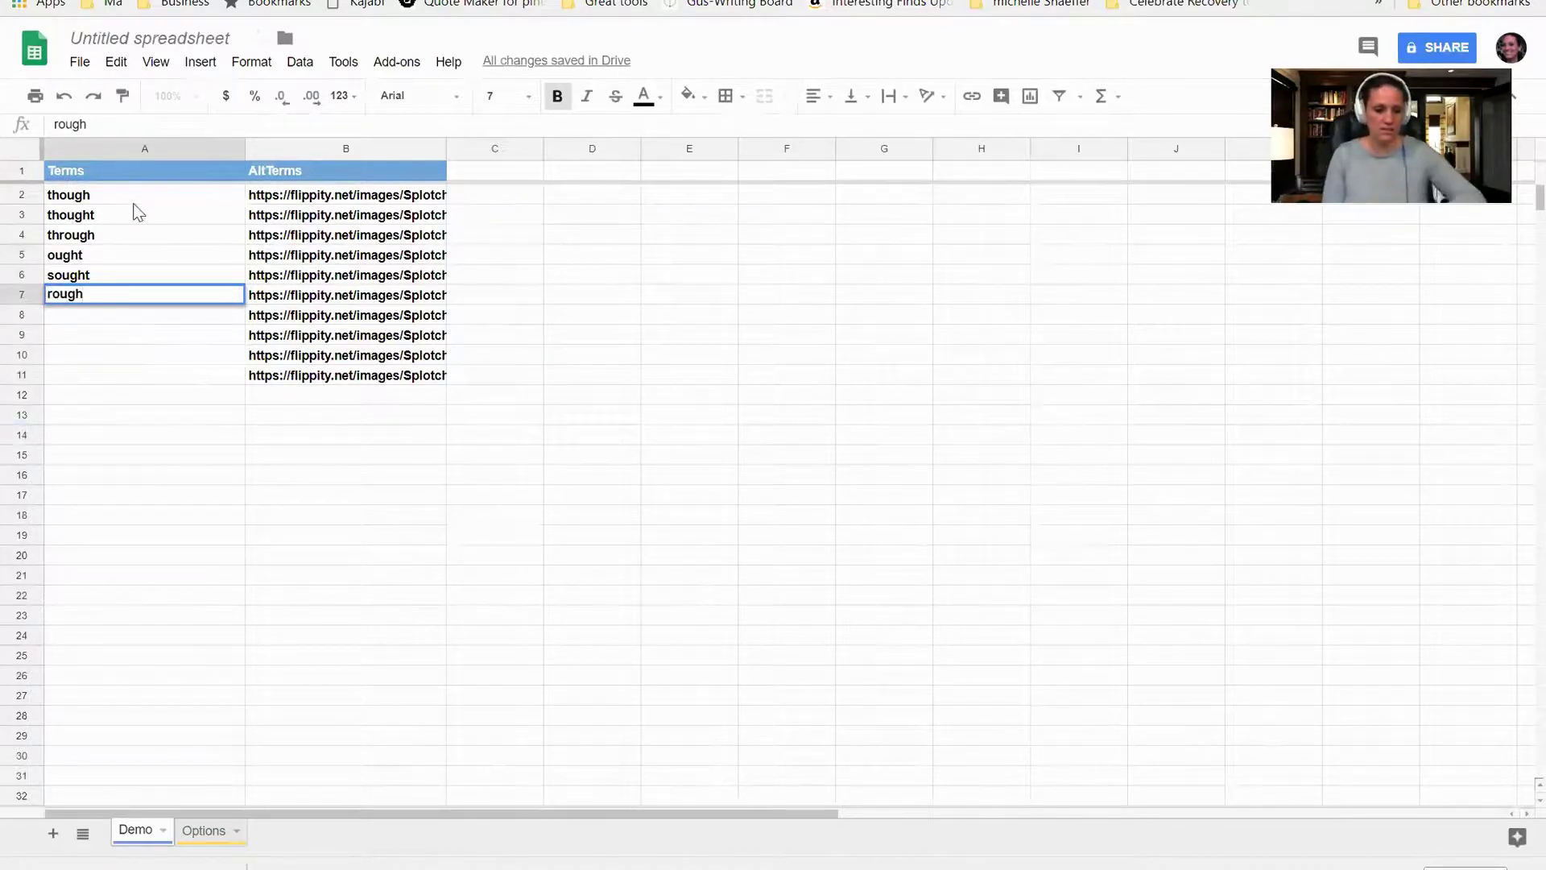
# - Replace the AltTerms image links with a copy of the six Terms words
pyautogui.moveTo(287, 201); pyautogui.dragTo(276, 377)
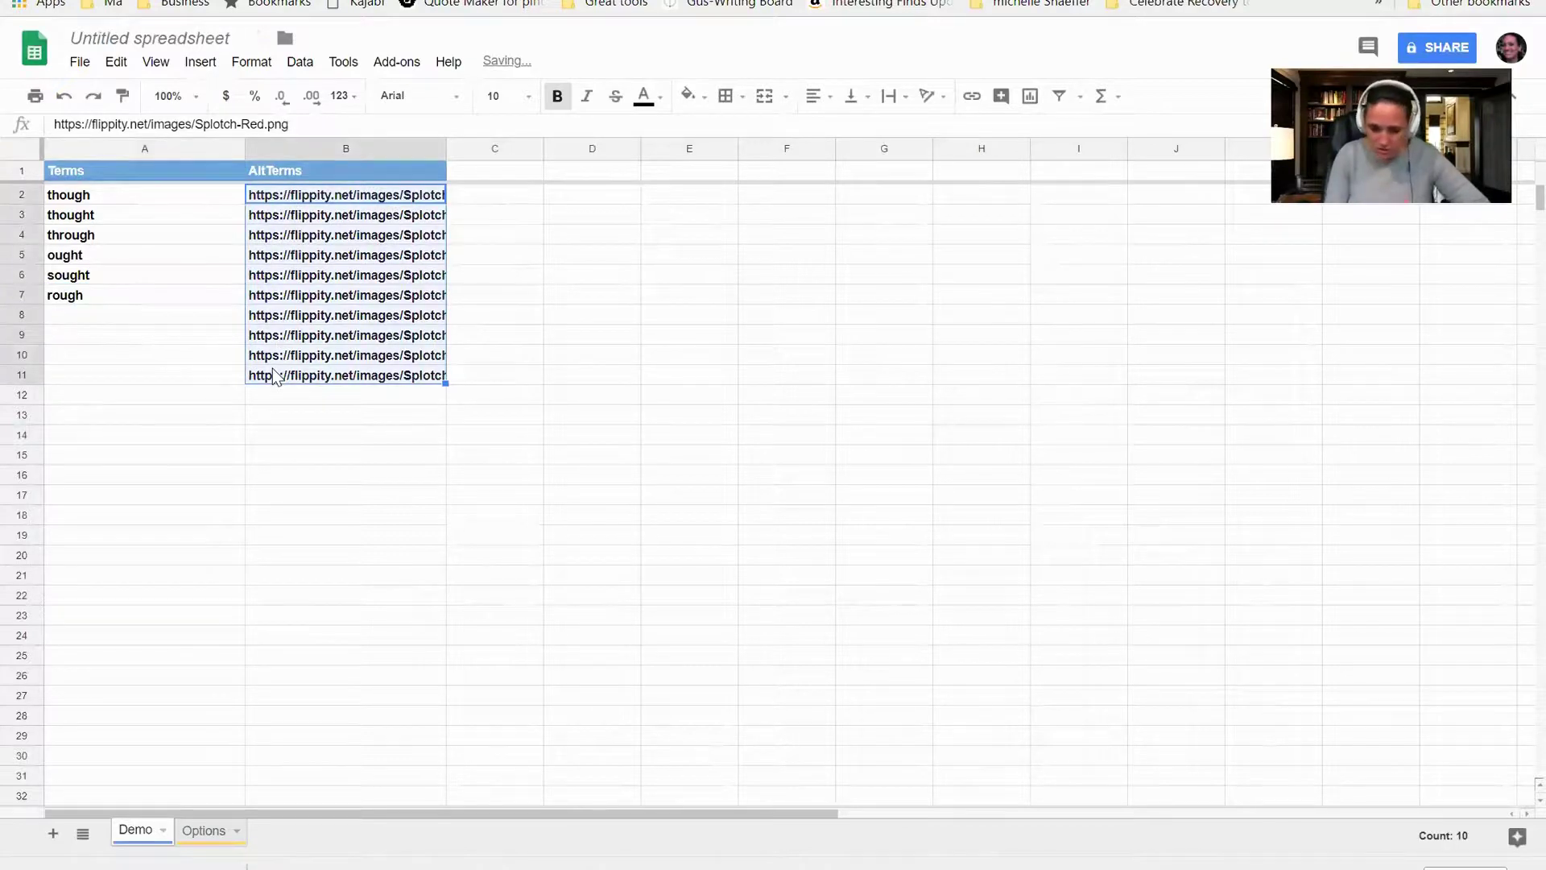
pyautogui.press('Delete')
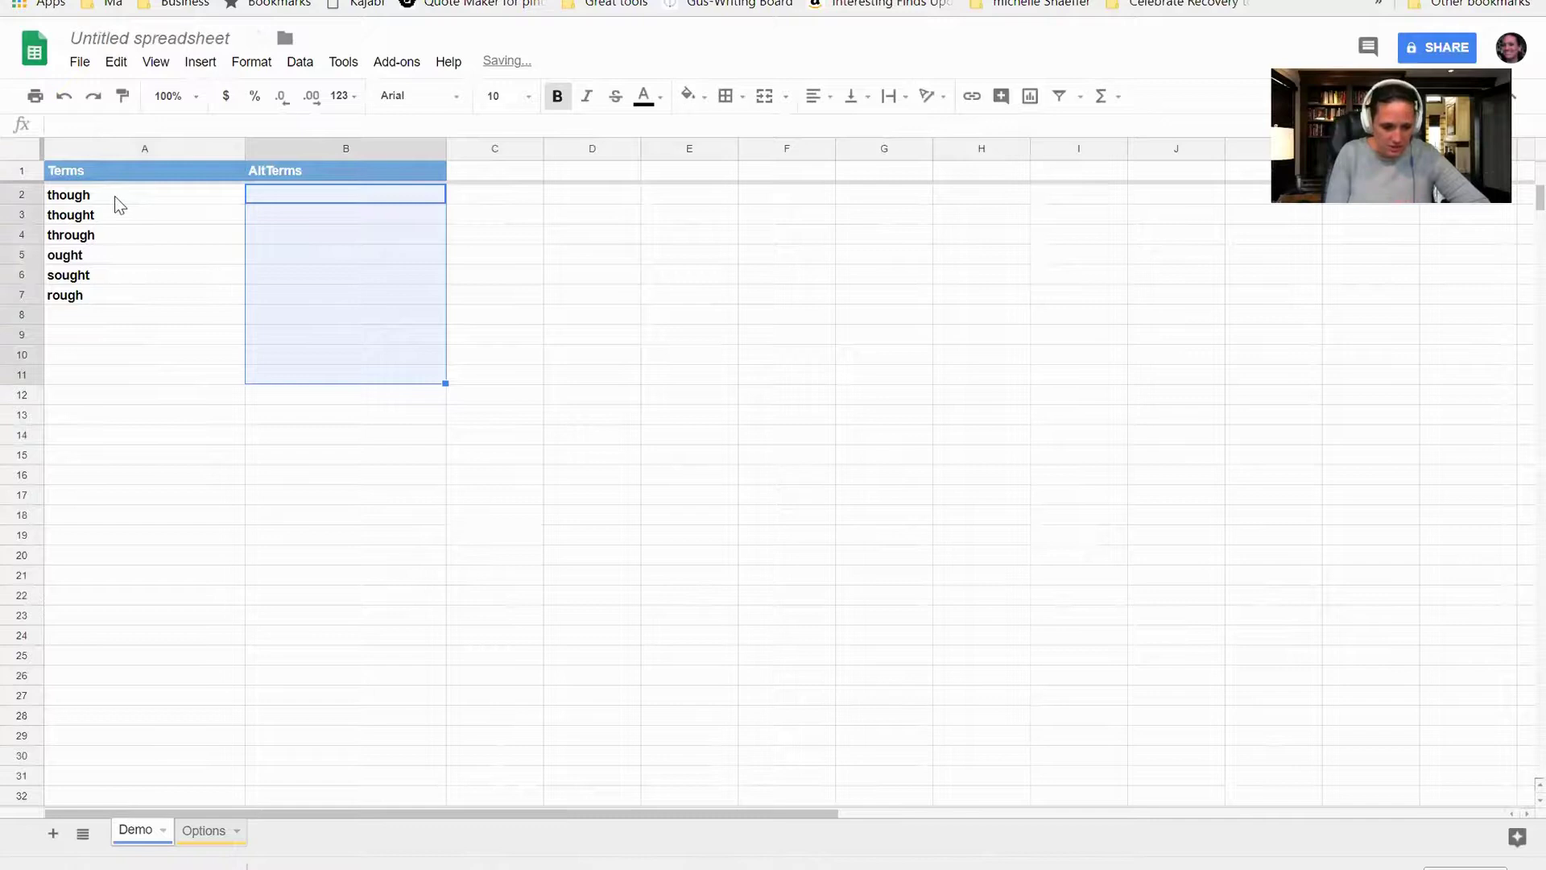
pyautogui.moveTo(114, 201); pyautogui.dragTo(116, 295)
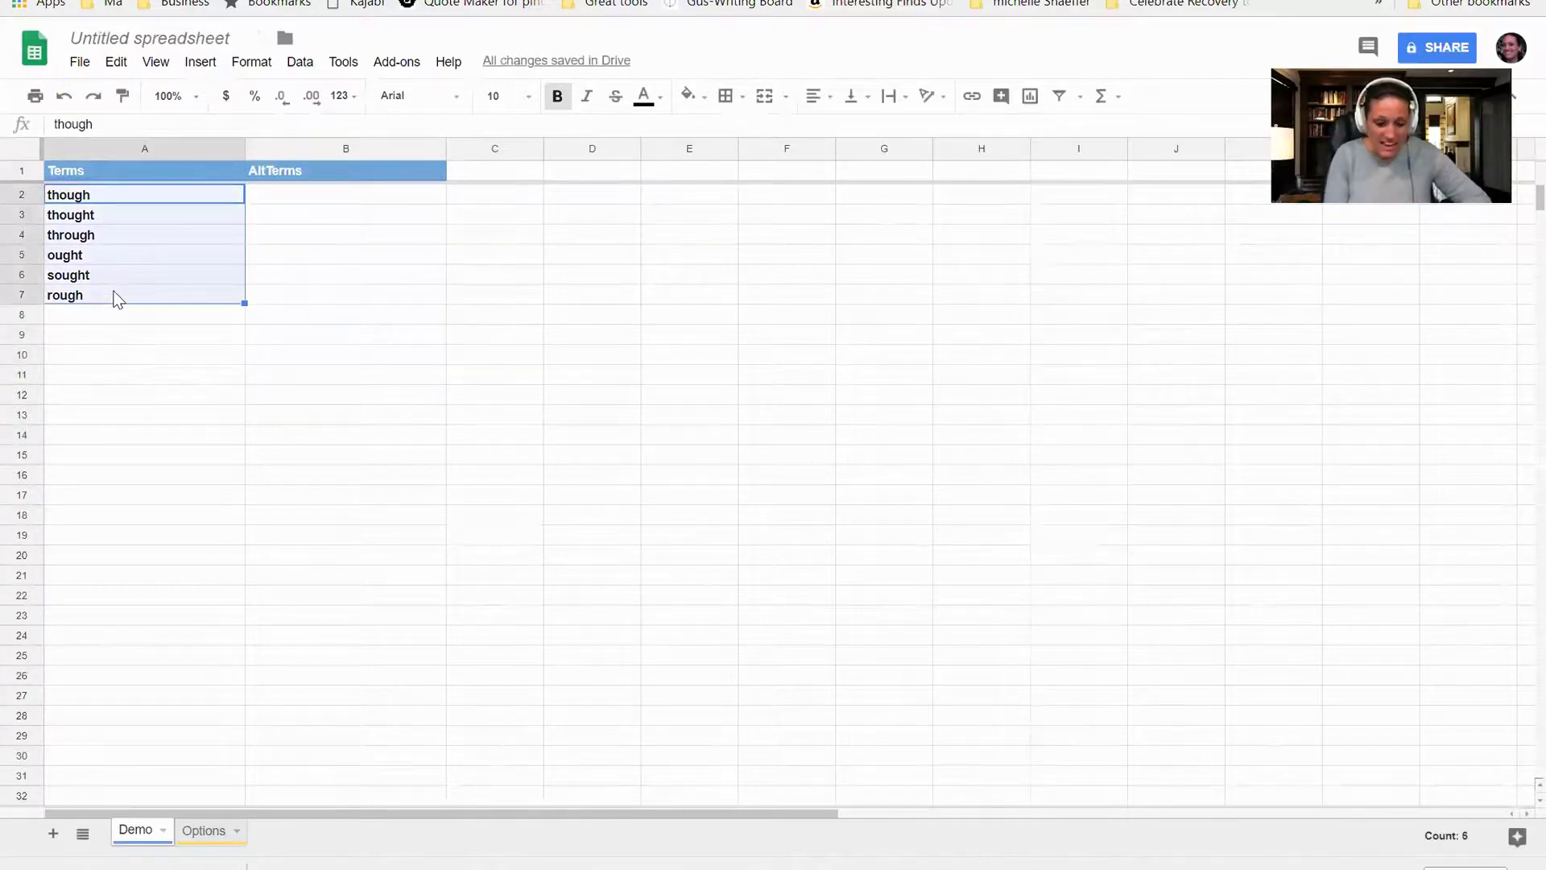
pyautogui.hotkey('ctrl', 'c')
pyautogui.moveTo(258, 199); pyautogui.dragTo(266, 302)
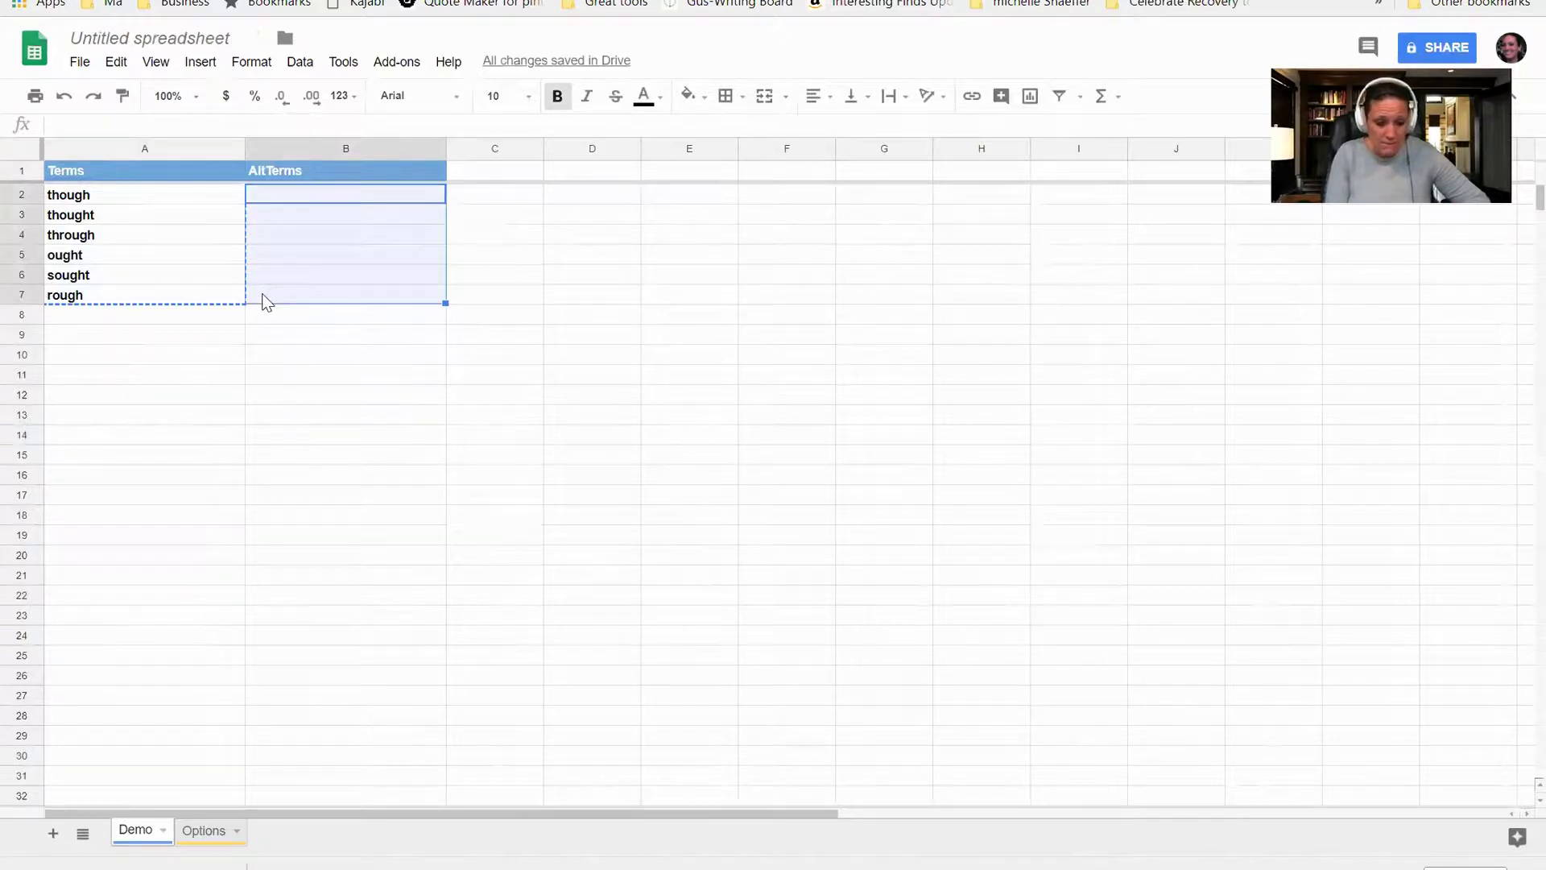
pyautogui.hotkey('ctrl', 'shift', 'v')
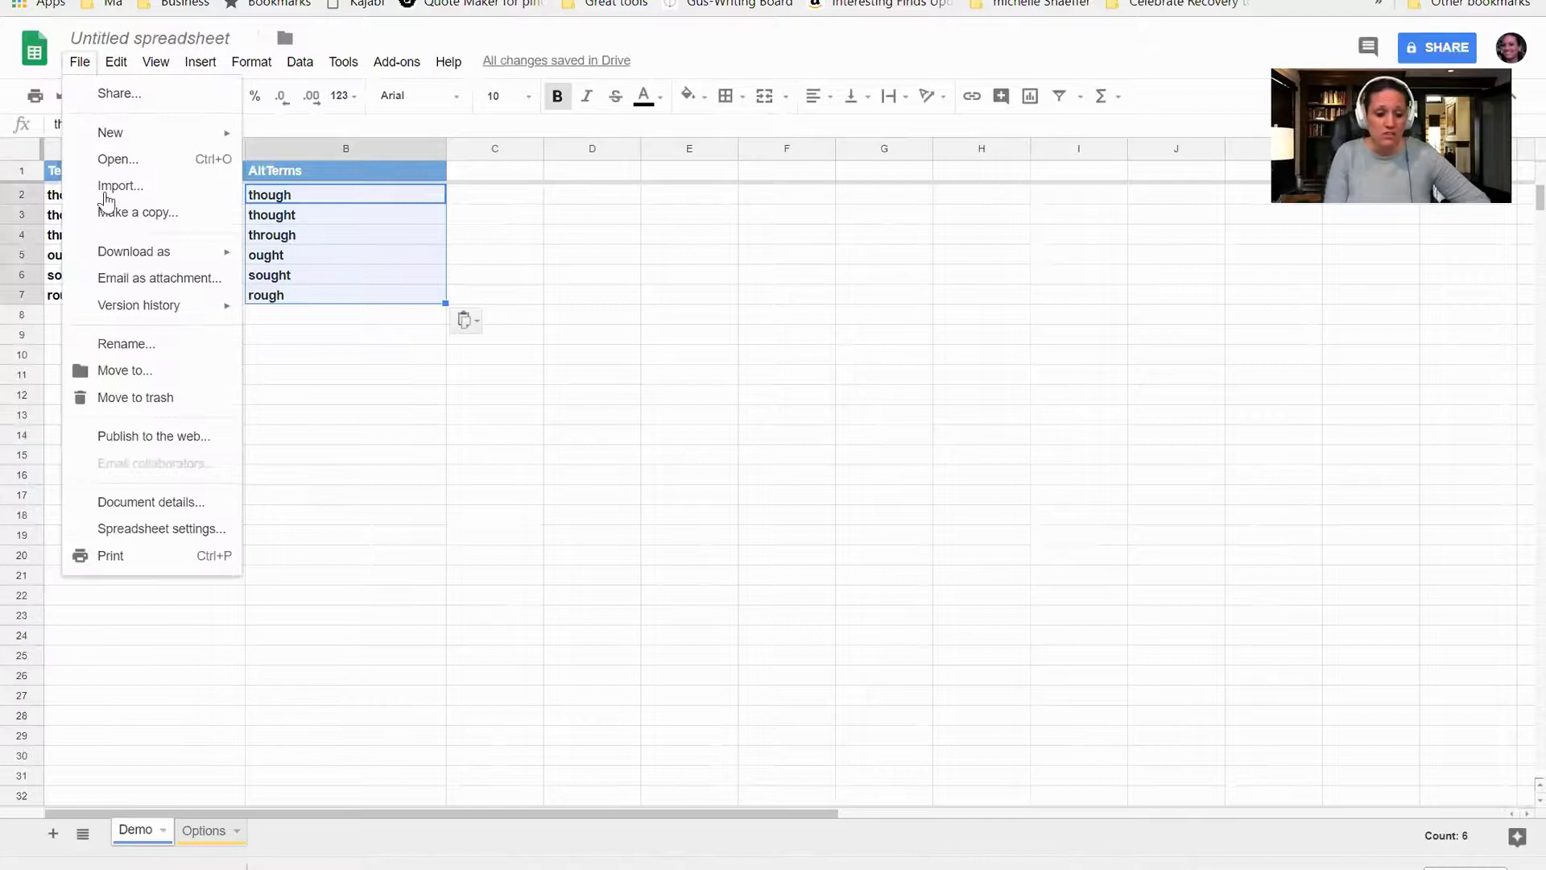
# - Publish the spreadsheet to the web and close the publishing window
pyautogui.click(123, 439)
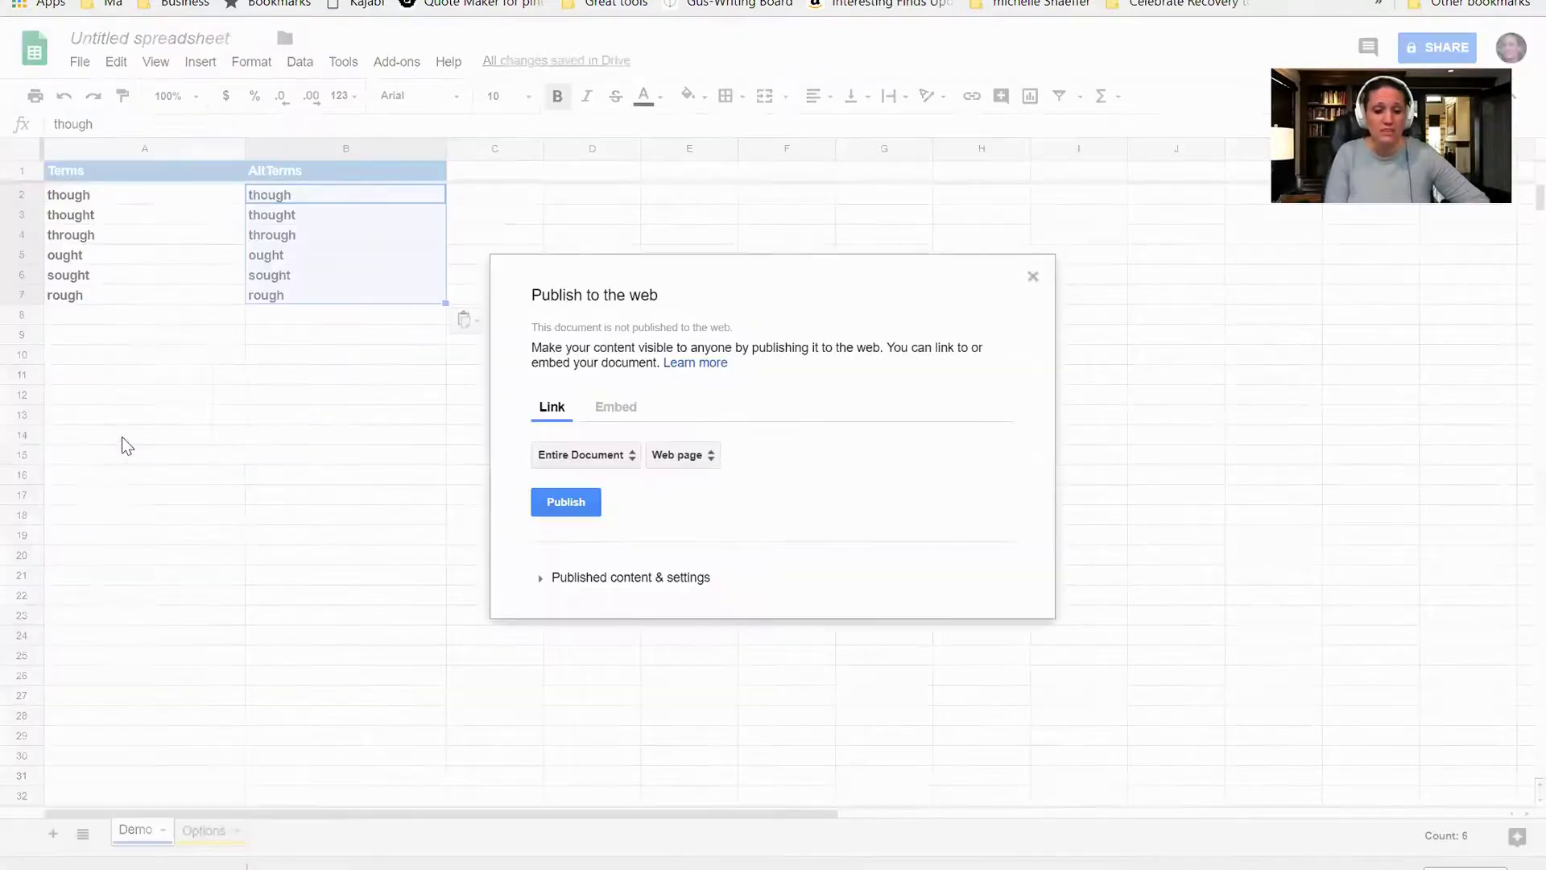
pyautogui.click(567, 507)
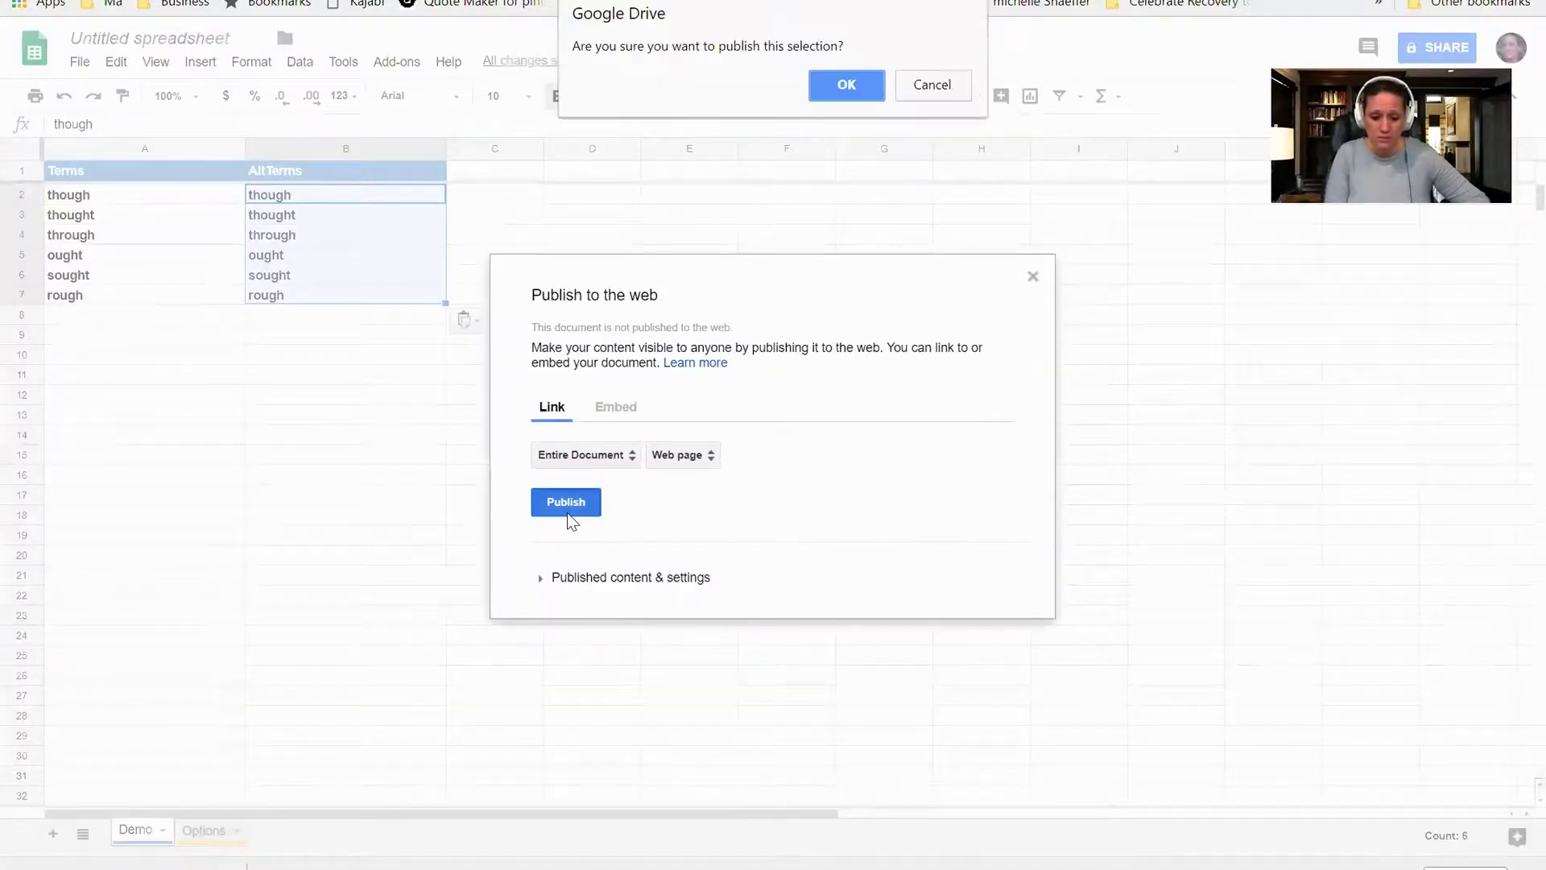
pyautogui.click(846, 84)
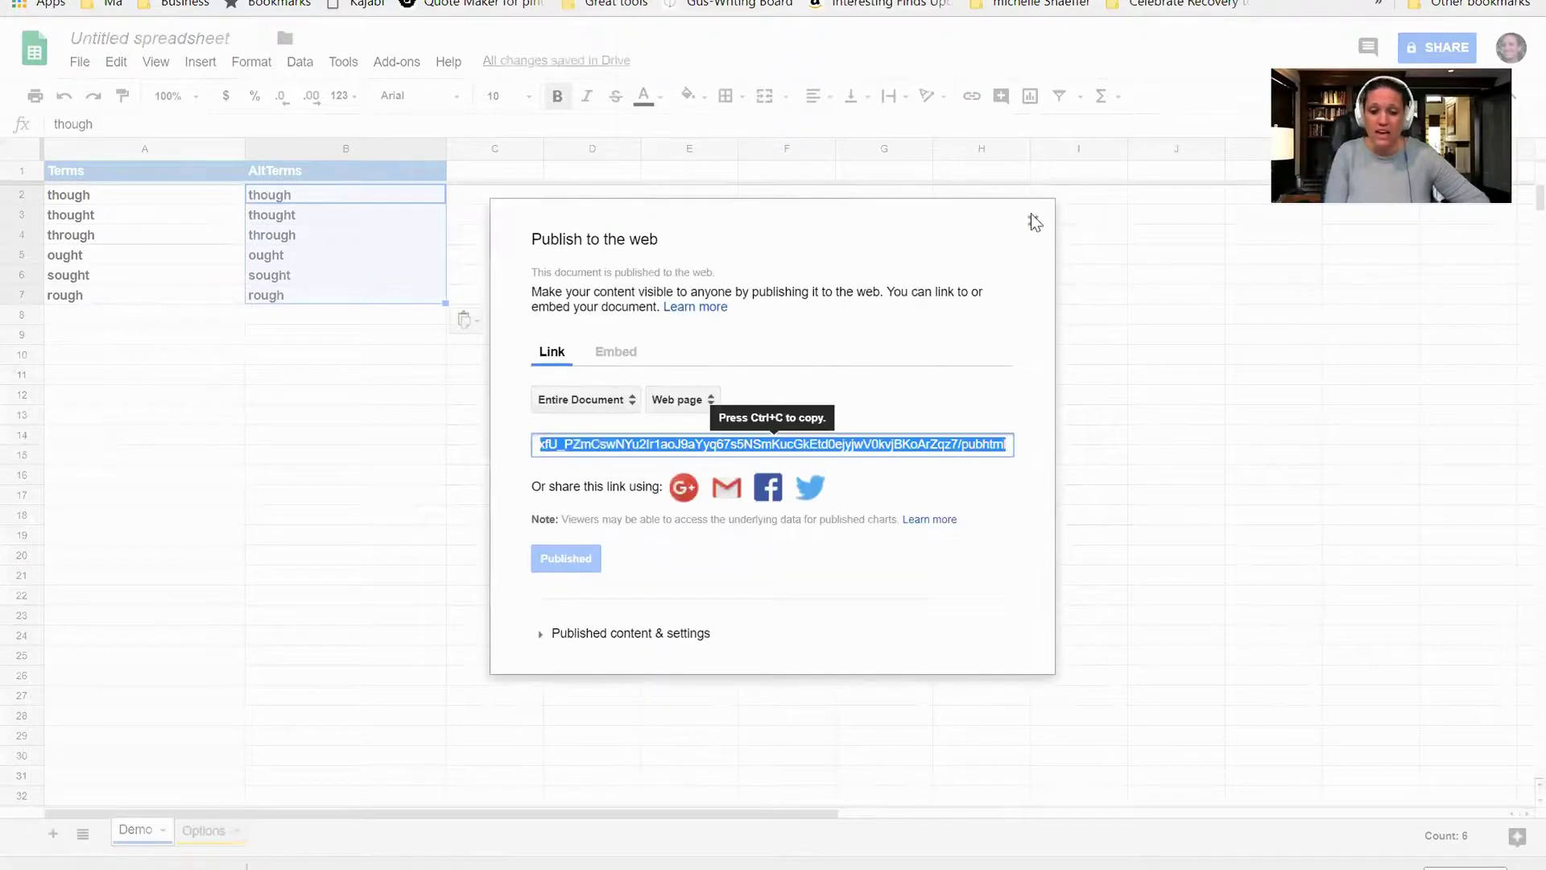
pyautogui.click(1034, 222)
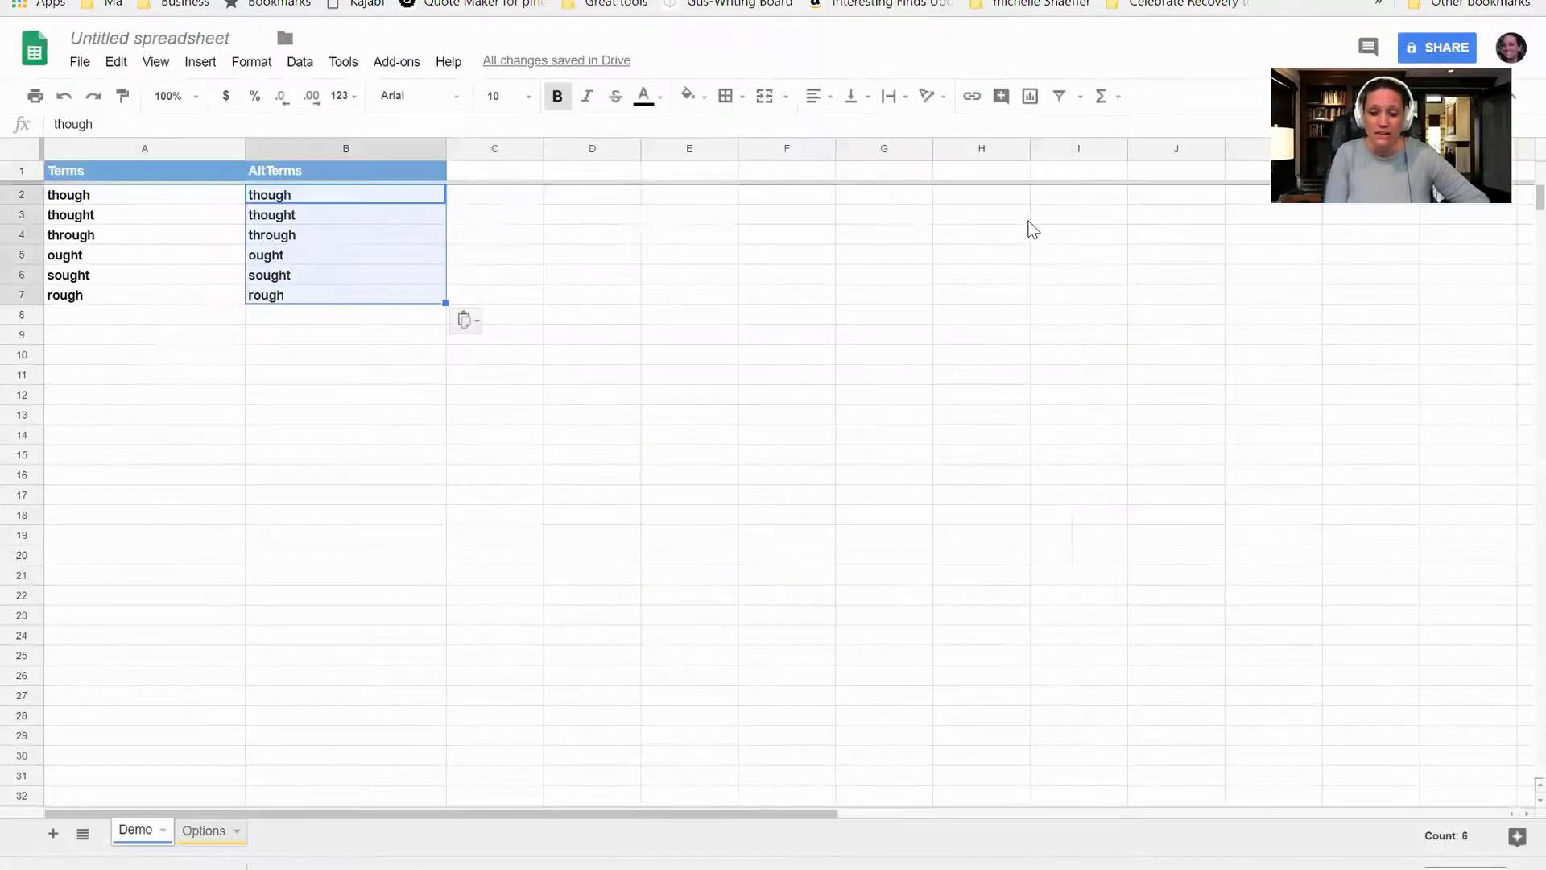
# - Get the sheet's Flippity.net URL and open the Memory Game link
pyautogui.click(413, 65)
pyautogui.moveTo(423, 135)
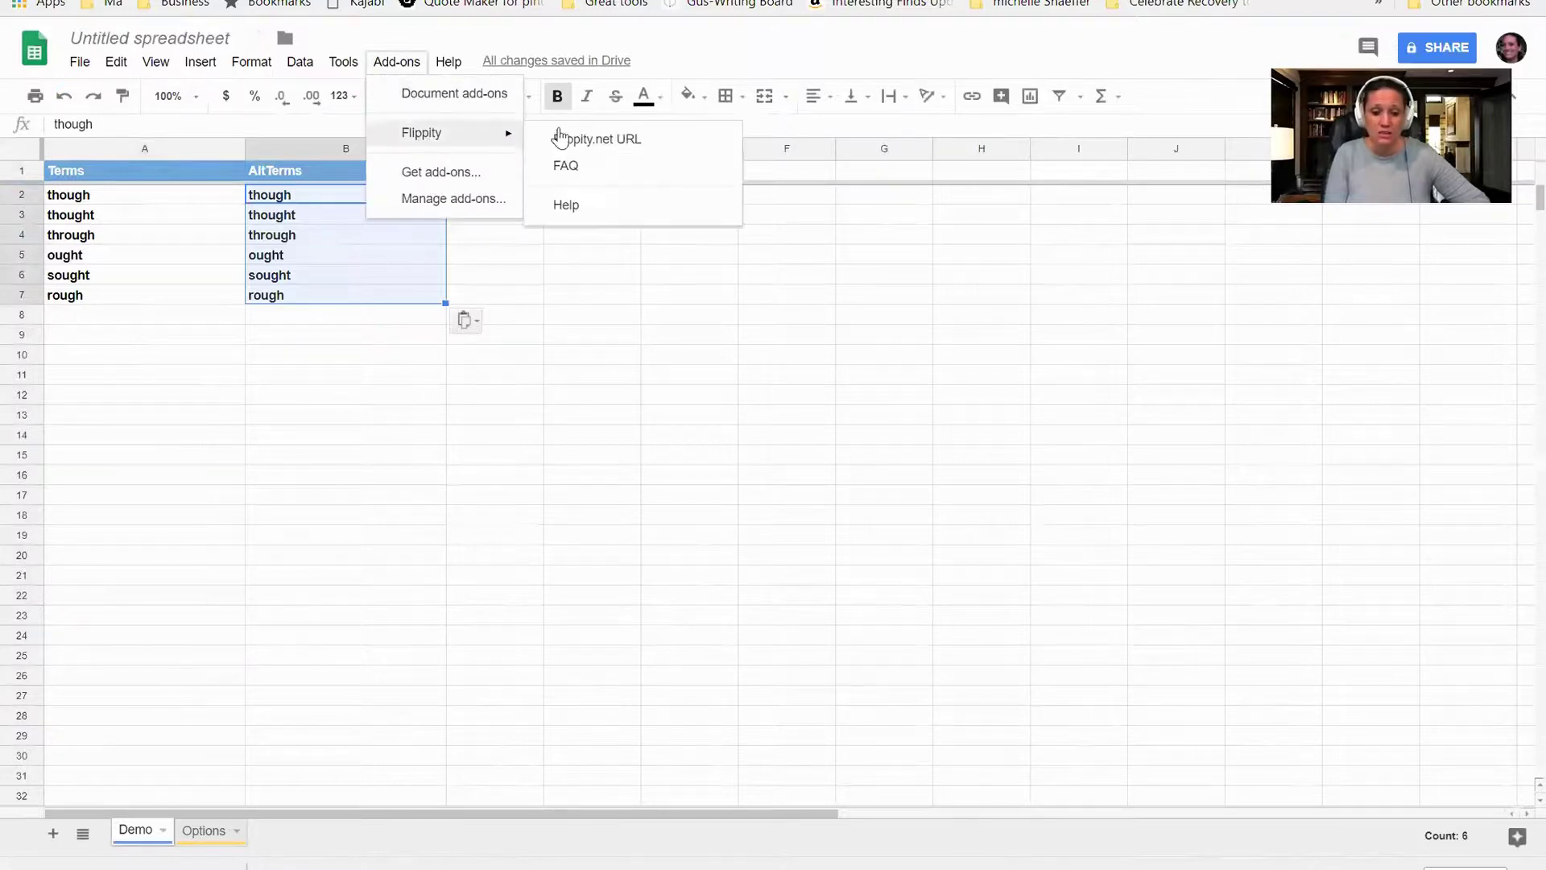
pyautogui.click(624, 141)
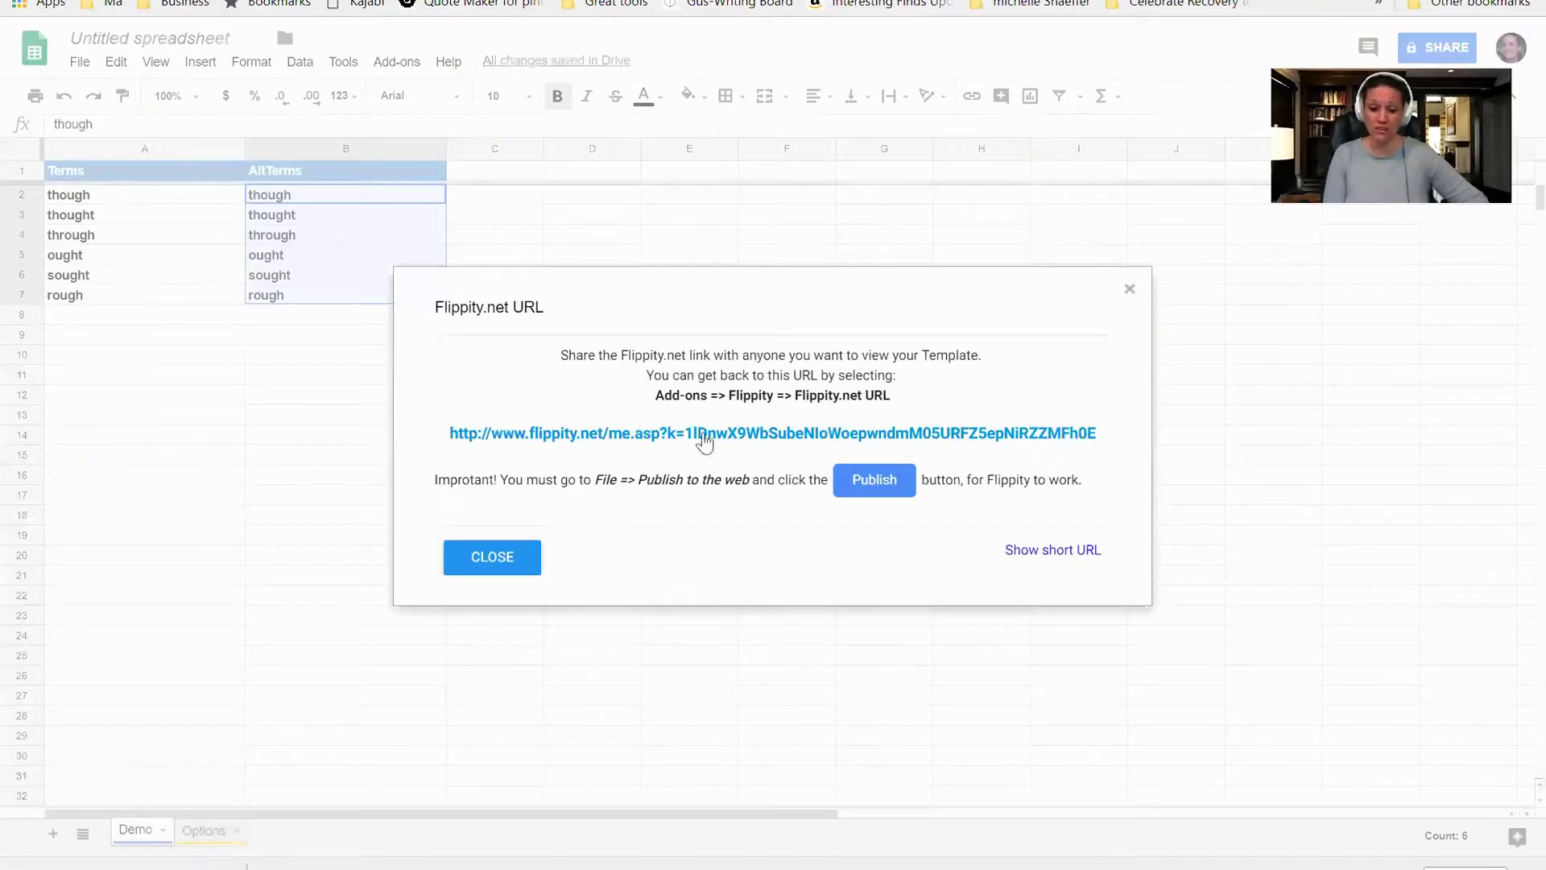
pyautogui.click(709, 435)
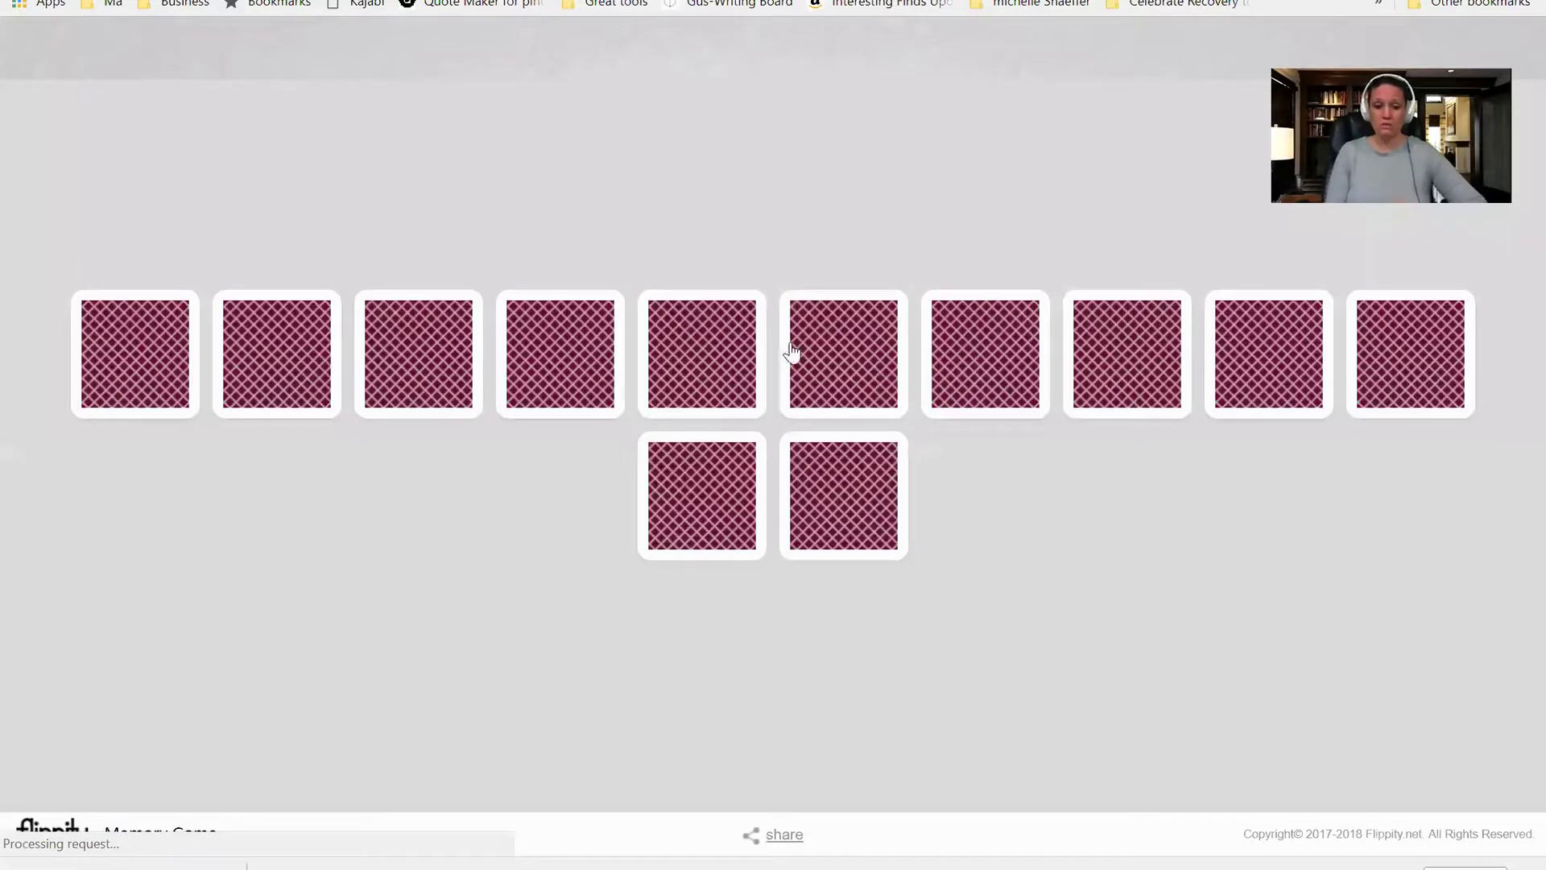
# - Flip sought and thought as a mismatch, then match the two through cards
pyautogui.click(556, 346)
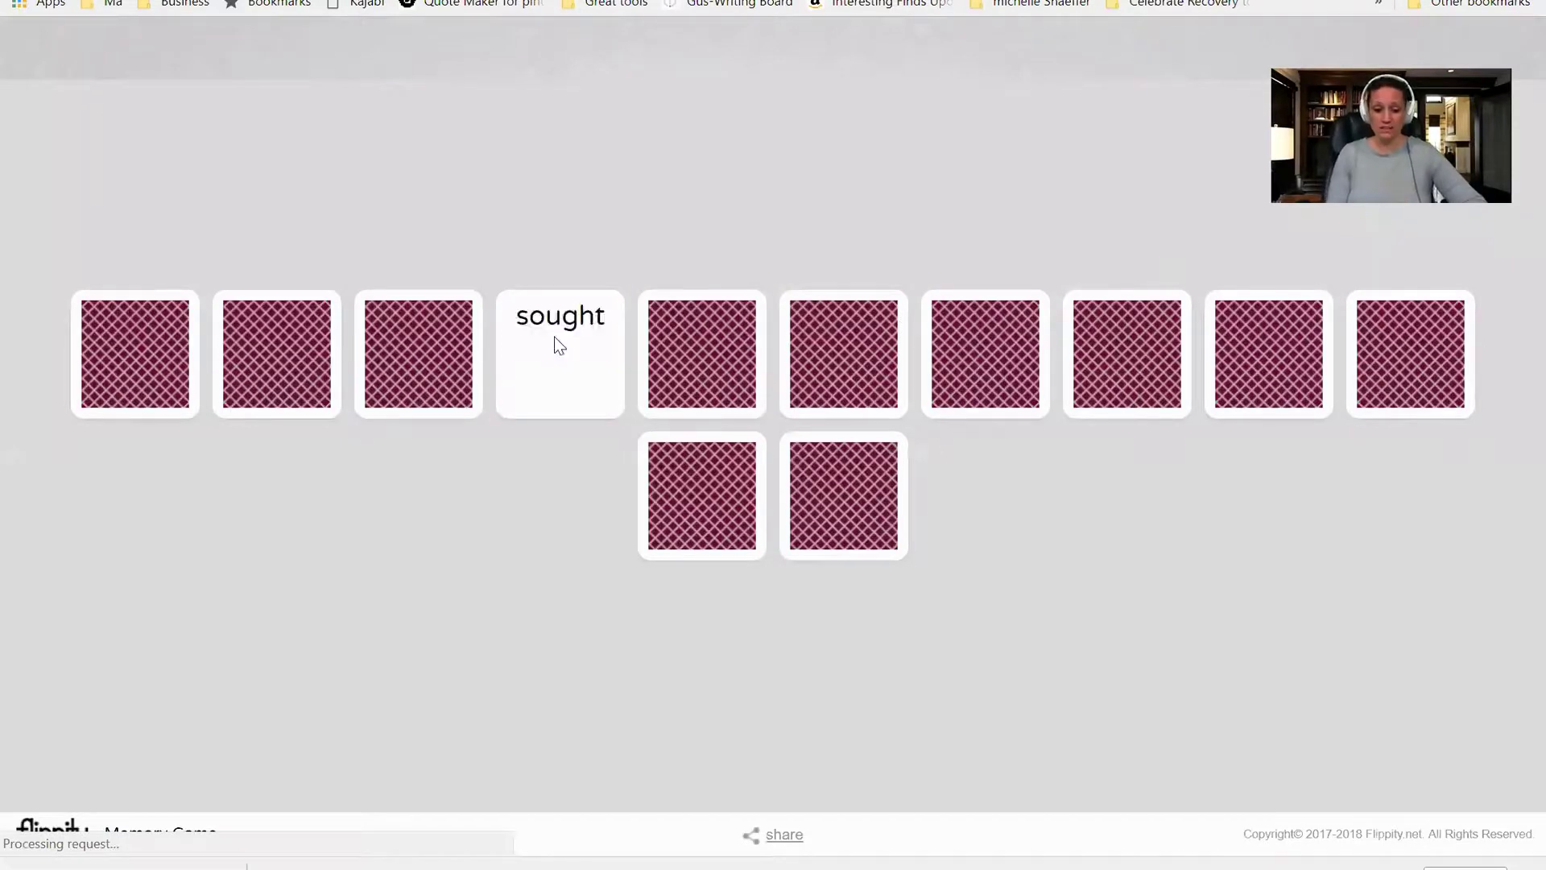
pyautogui.click(980, 351)
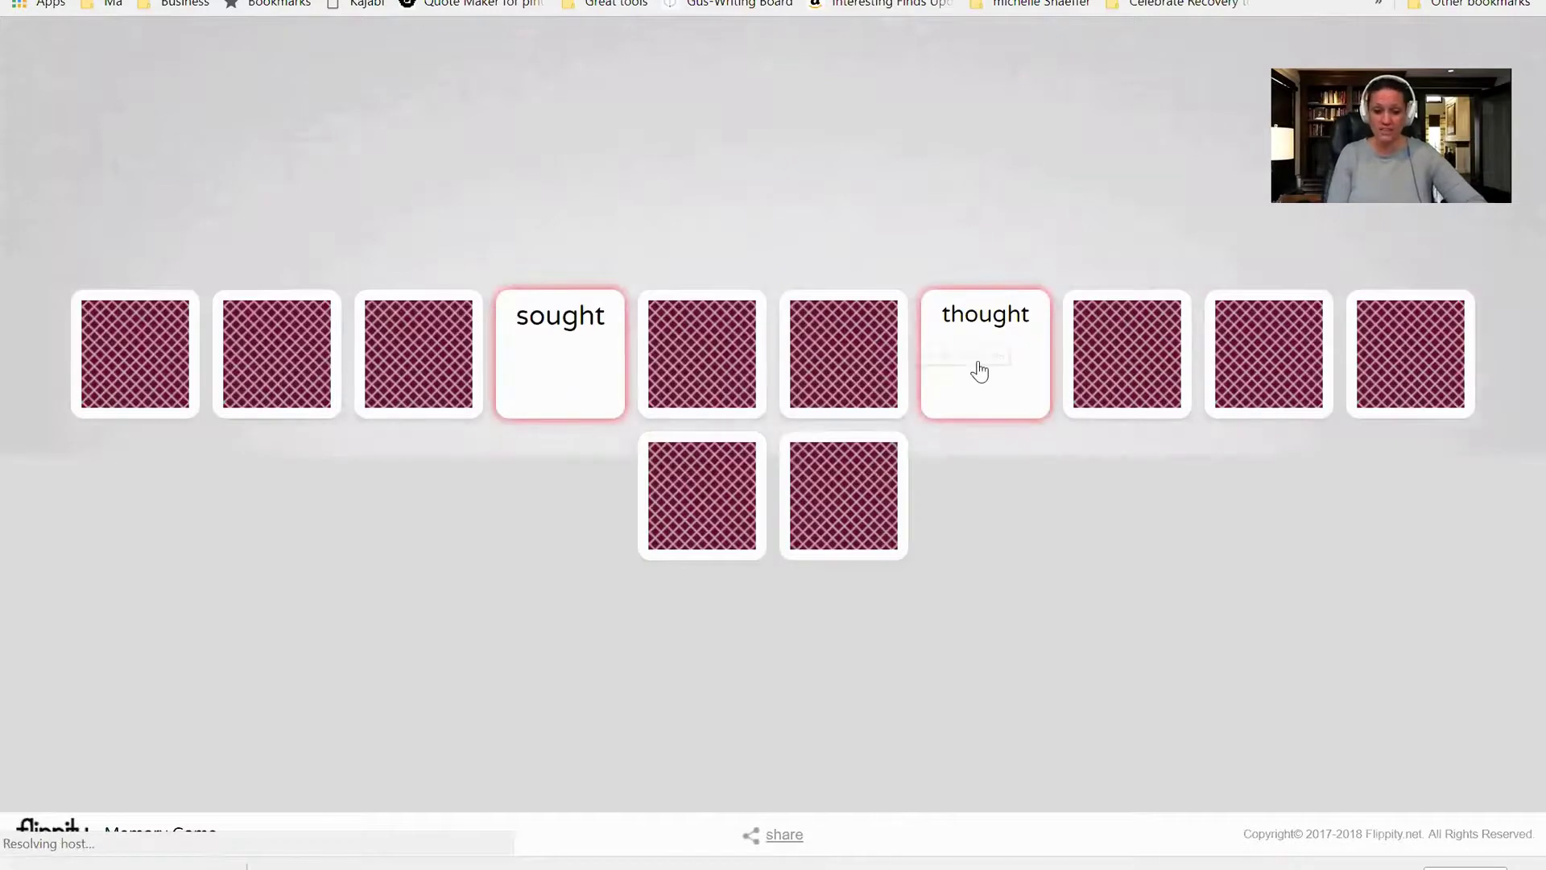
pyautogui.click(696, 511)
pyautogui.click(697, 513)
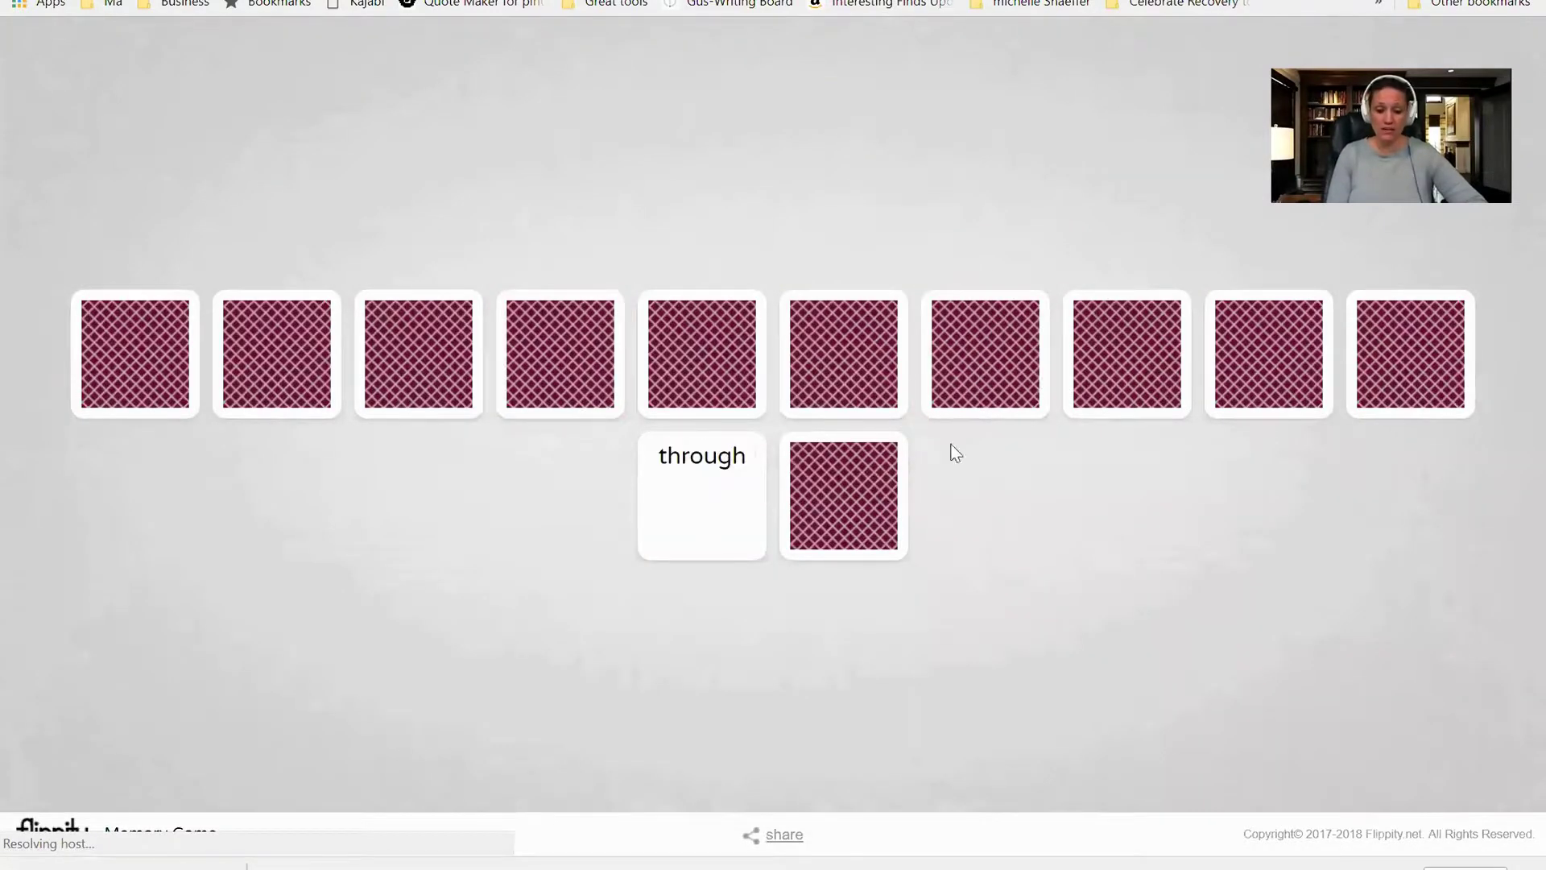
pyautogui.click(1283, 338)
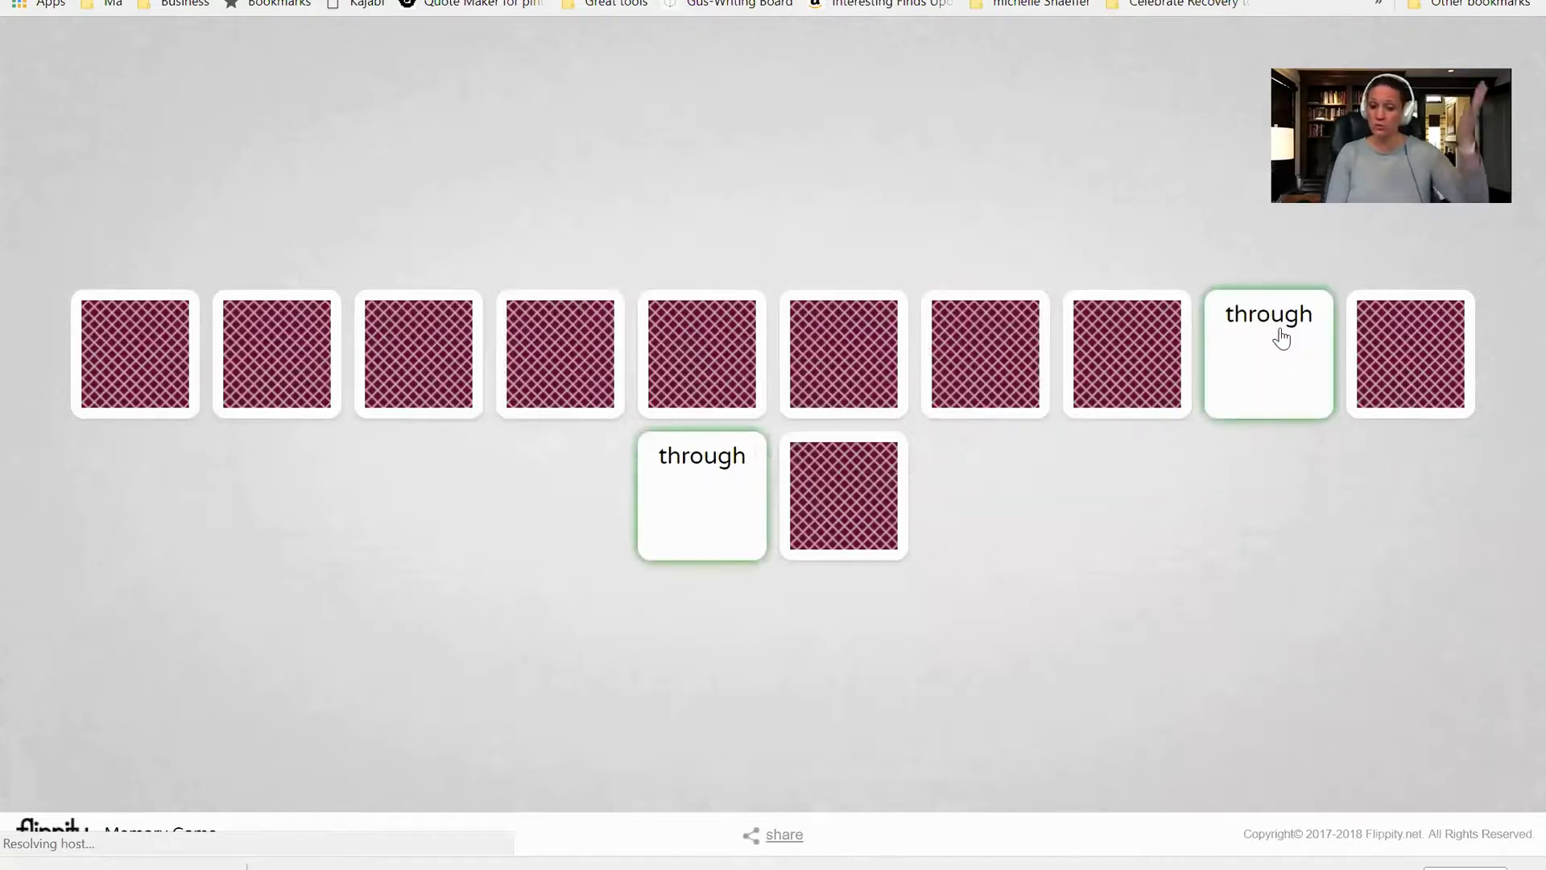